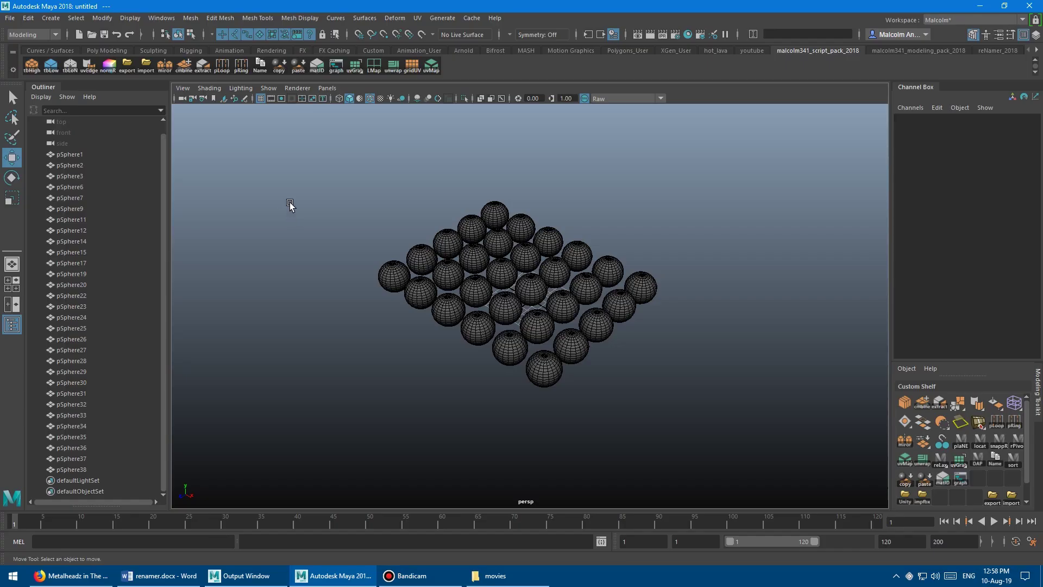
Bring up the reNamer 2018 window beside the sphere grid, angle the view and select pSphere1
left_click(262, 65)
mouse_move(243, 118)
left_mouse_down()
mouse_move(251, 121)
mouse_move(241, 129)
left_mouse_up()
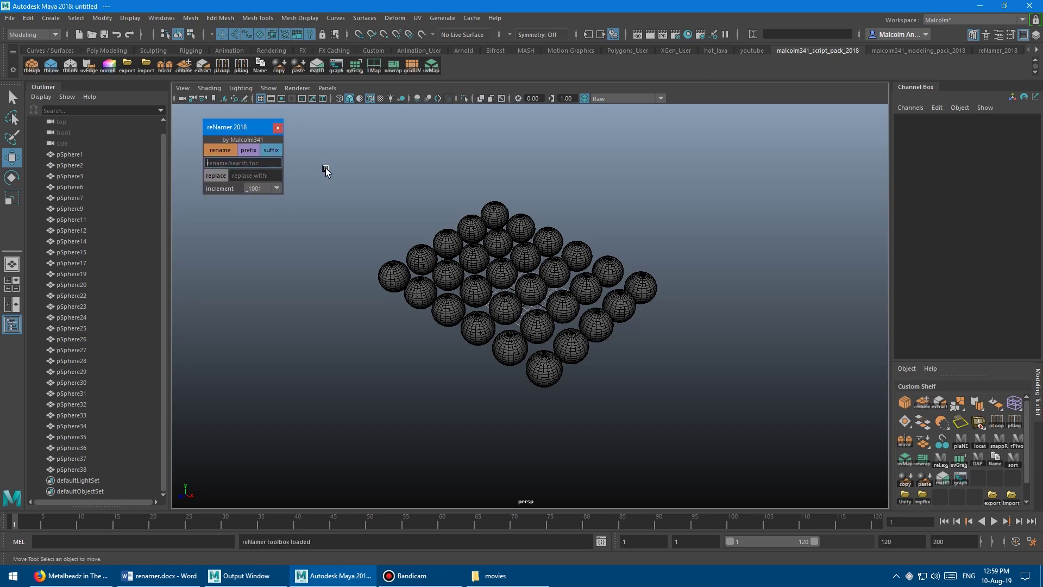
scroll(463, 185, "up", 3)
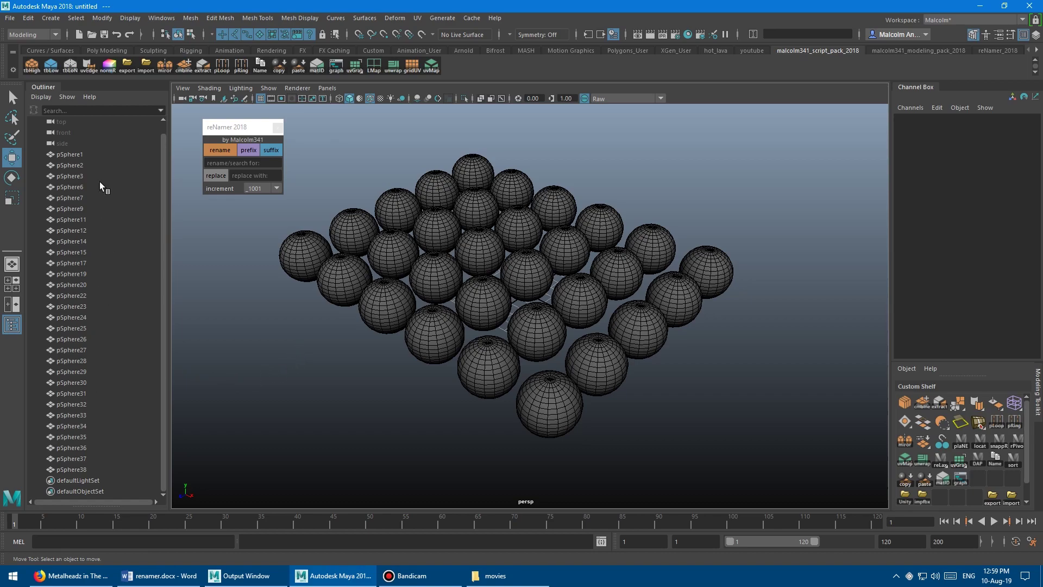
left_click_drag(351, 306, 282, 357, "alt")
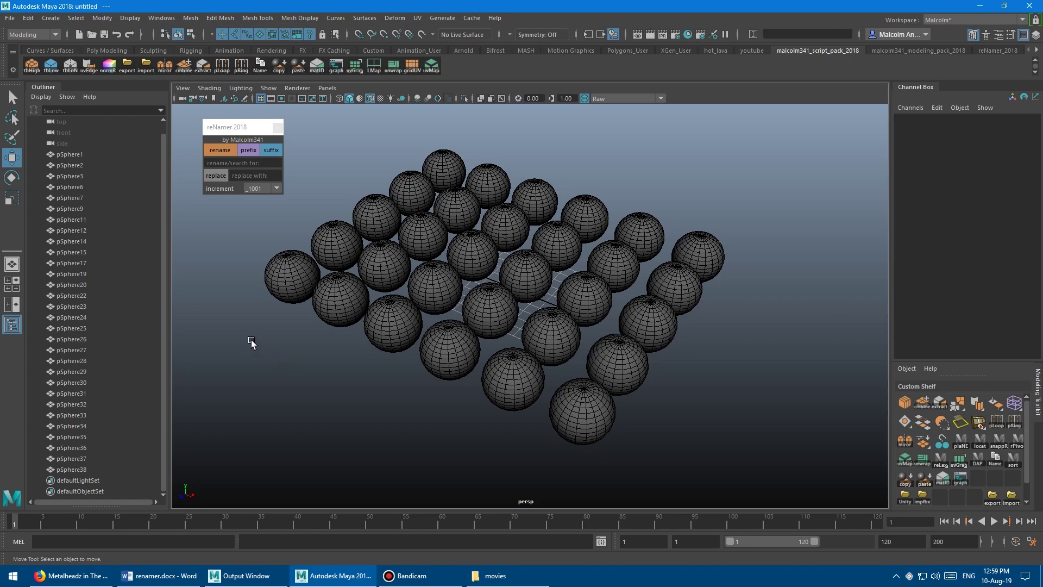
left_click(71, 155)
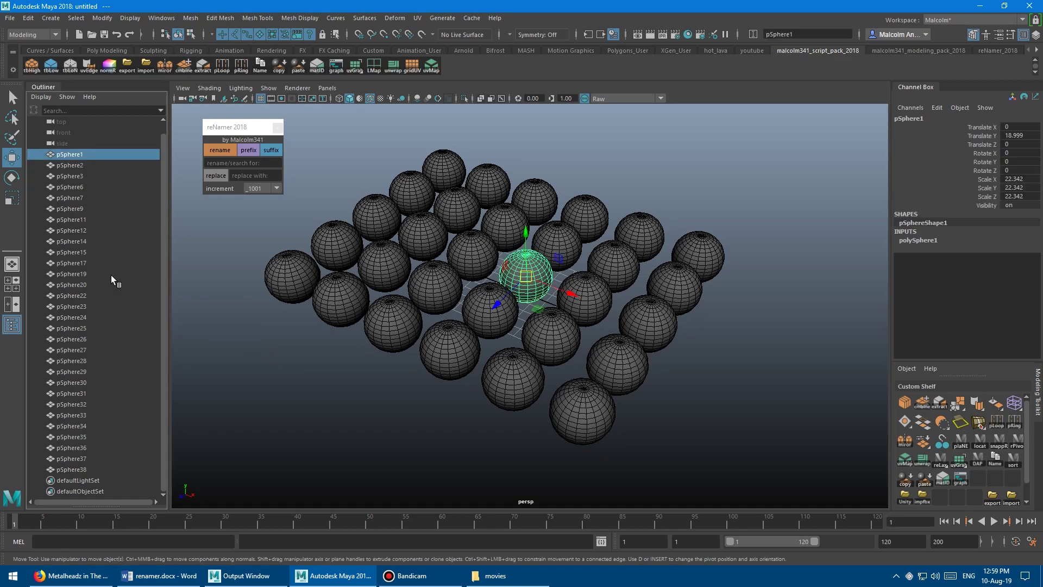
Select all spheres, then build a pSphere1–pSphere24 selection in the Outliner
left_click(86, 469, "shift")
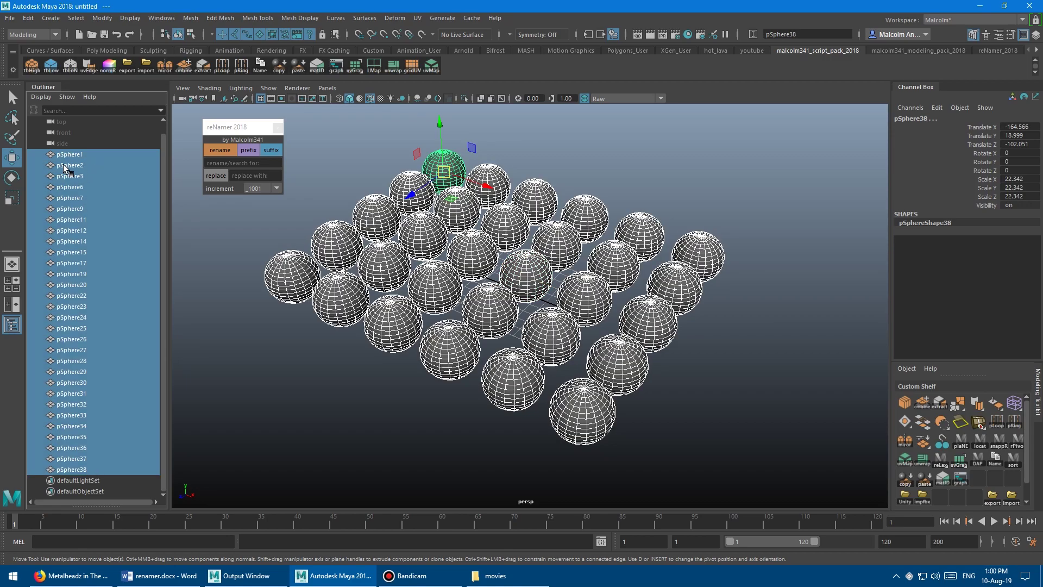
left_click_drag(58, 167, 74, 423)
left_click(71, 198)
left_click(68, 317, "shift")
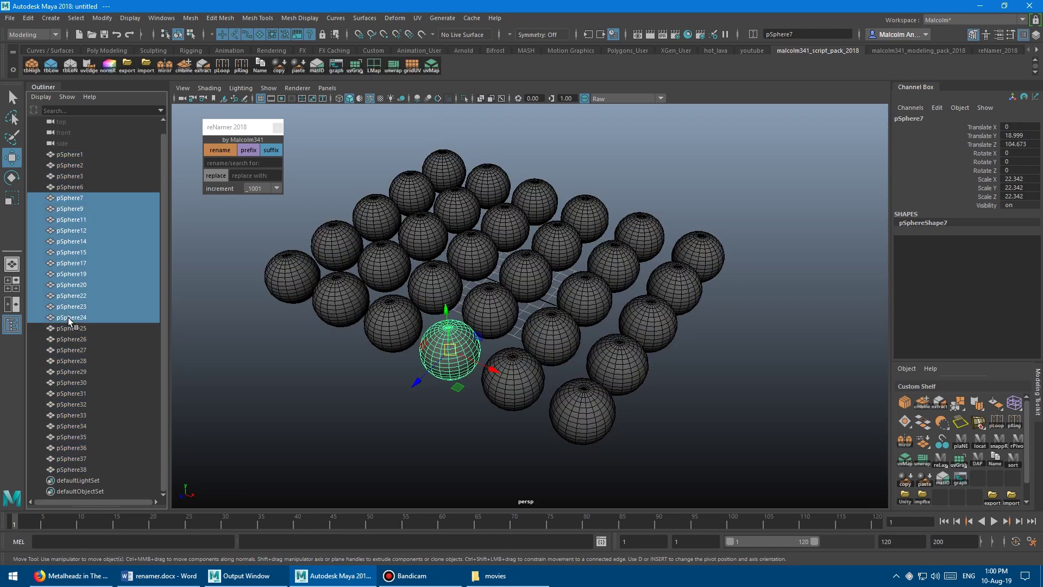
left_click(85, 188, "ctrl")
left_click(83, 176, "ctrl")
left_click(80, 166, "ctrl")
left_click(79, 155, "ctrl")
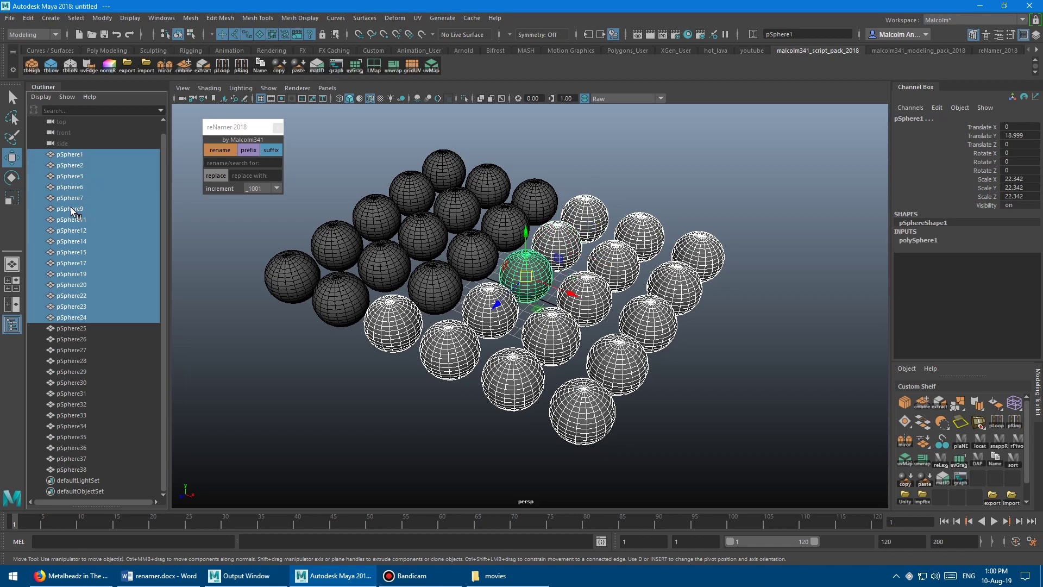
Select pSphere25–33, marquee the whole grid, select pSphere1–38, then clear the selection
left_click(74, 329)
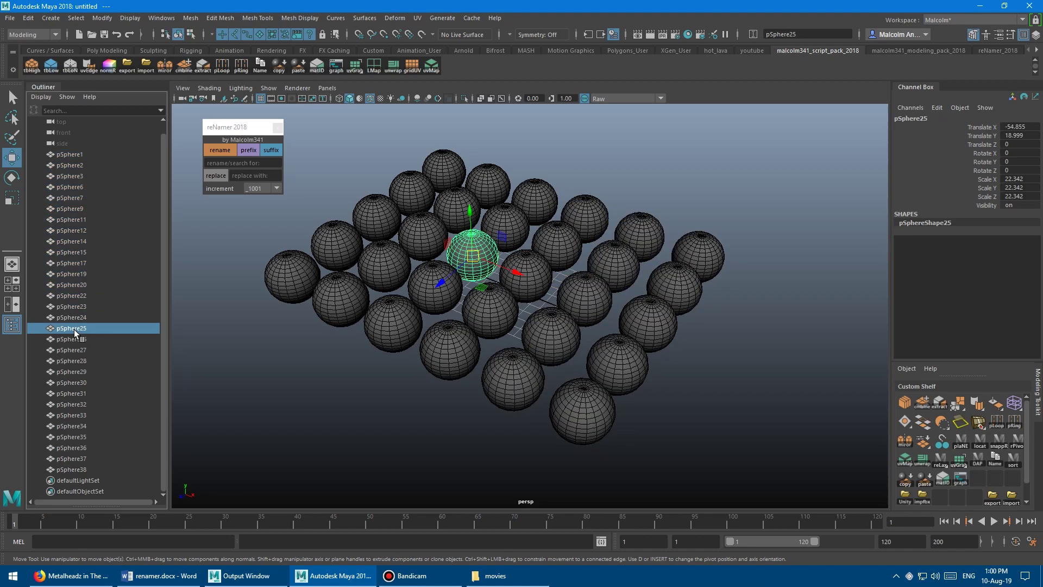
left_click(73, 414, "shift")
left_click(859, 296)
left_click_drag(790, 162, 284, 443)
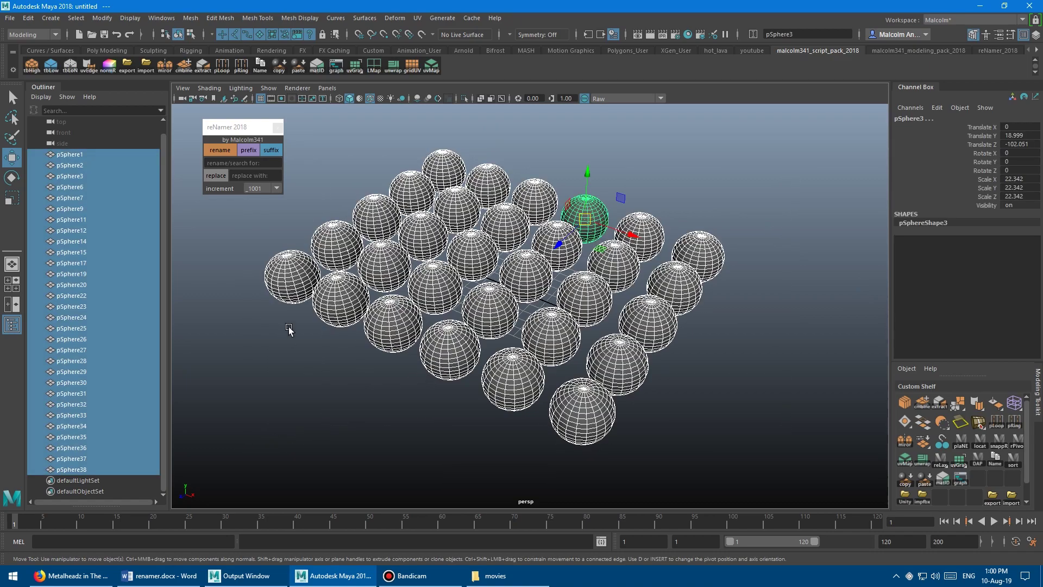
left_click(297, 373)
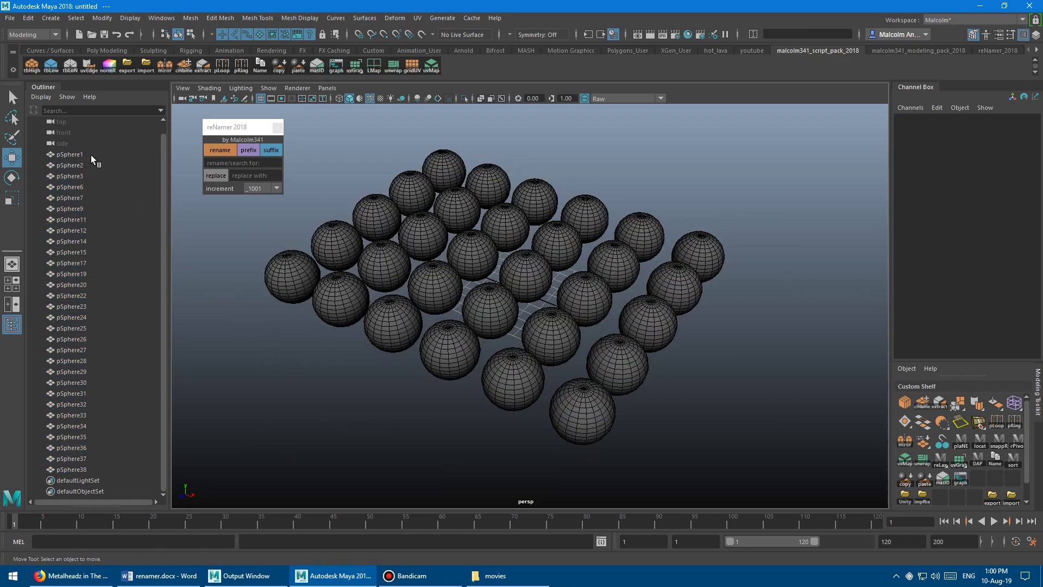
left_click(71, 154)
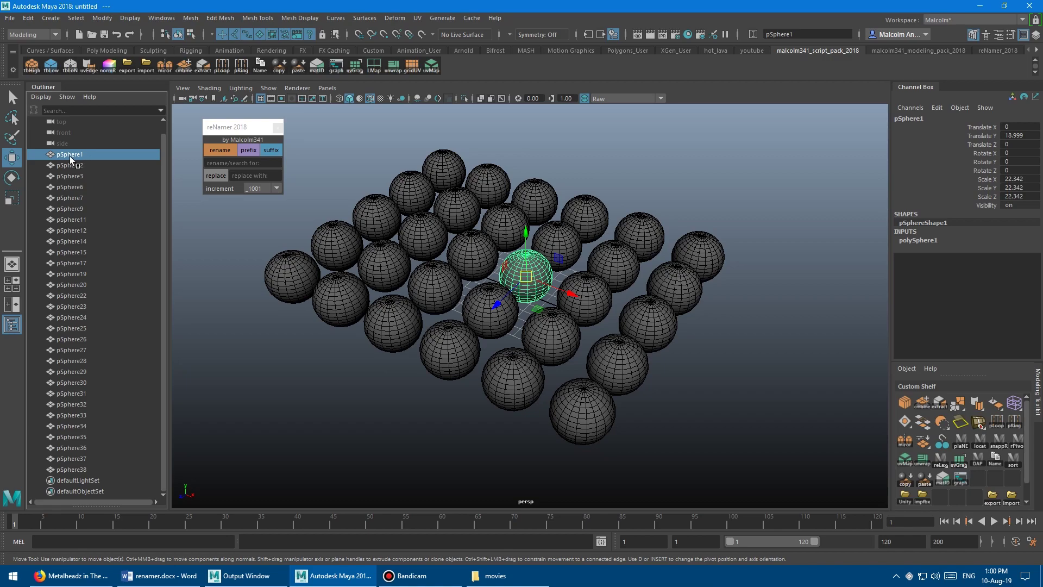
left_click(87, 469, "shift")
left_click(202, 228)
left_click(231, 129)
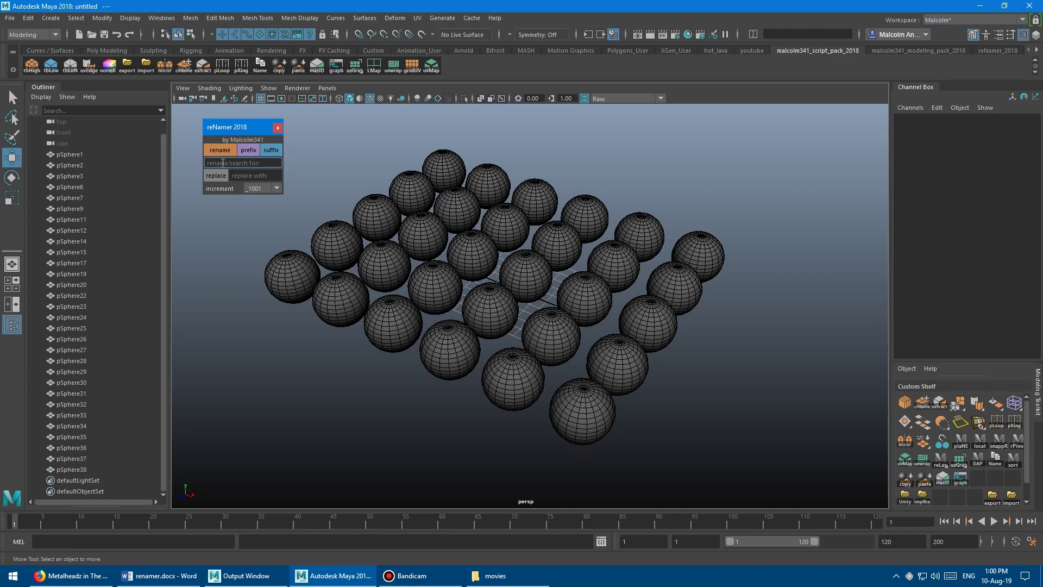
Enter youtube as the base name and settle on _1001 after trying none, _01 and _001
type("youtube")
left_click(275, 187)
left_click(235, 196)
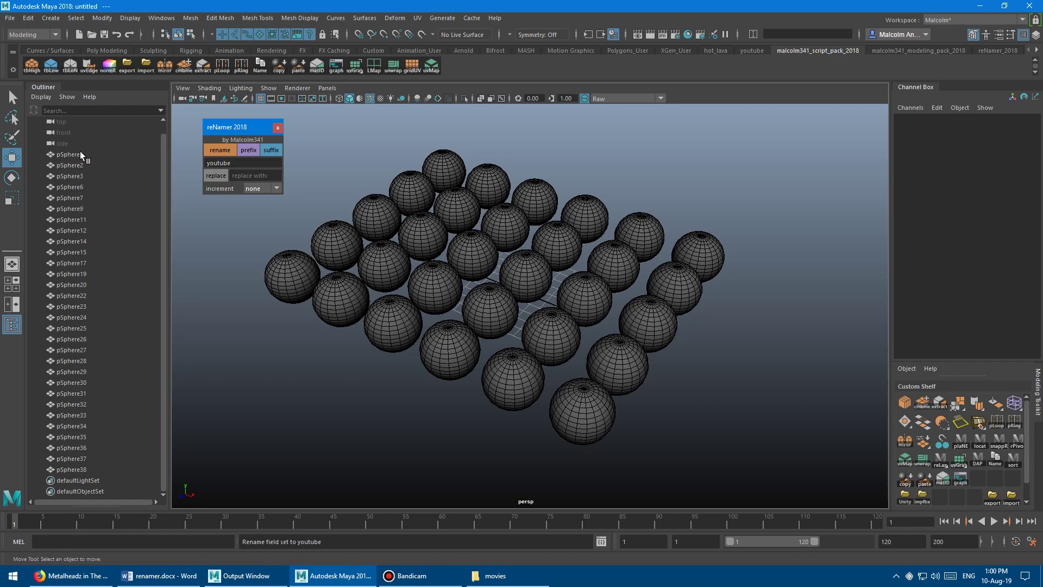
left_click(269, 188)
left_click(245, 211)
left_click(260, 188)
left_click(241, 219)
left_click(262, 189)
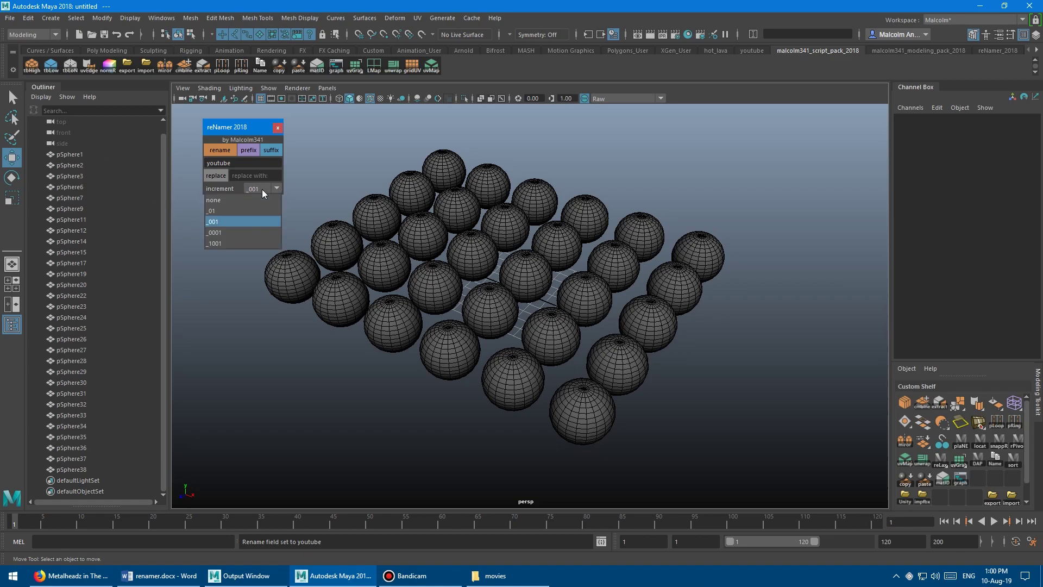
left_click(233, 242)
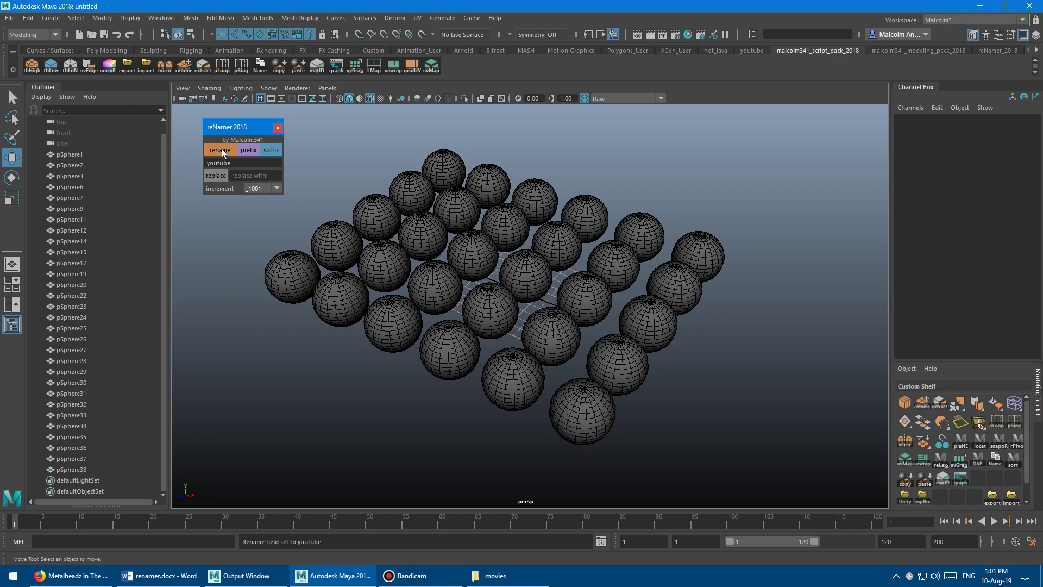
Select pSphere1 through pSphere38 and rename them with the youtube base name
left_click(71, 155)
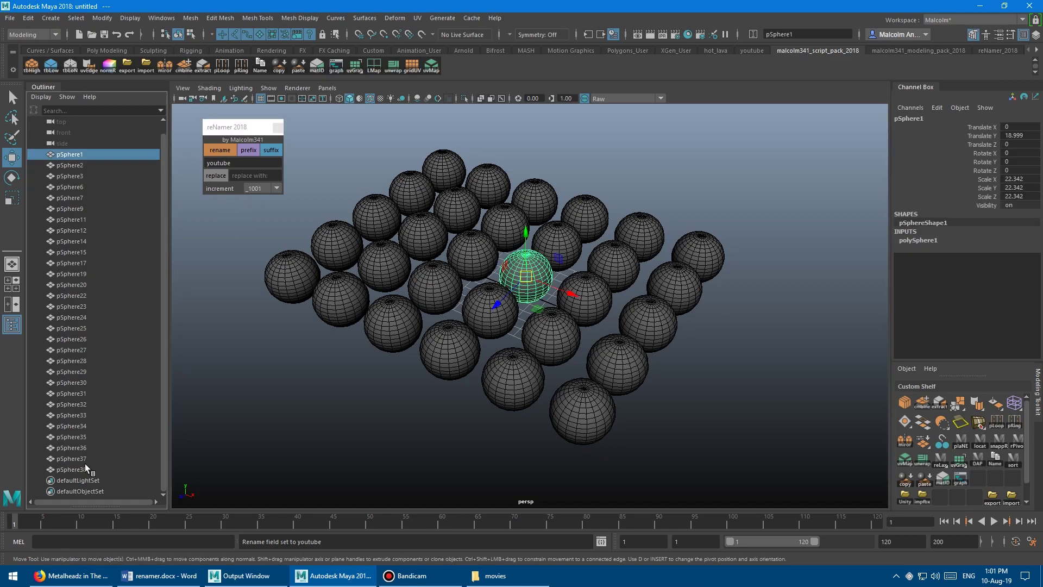
left_click(69, 470, "shift")
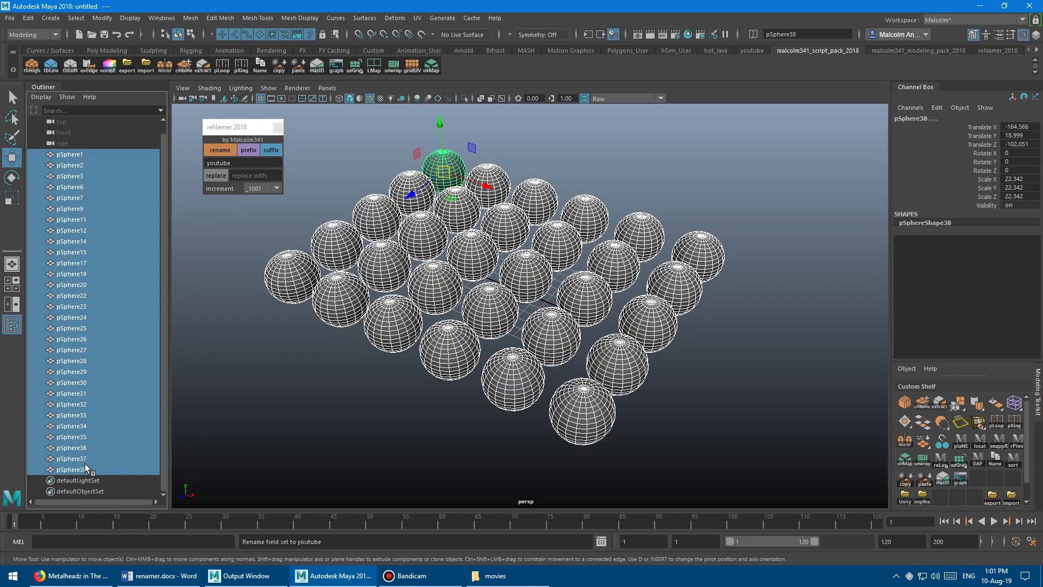
left_click(218, 150)
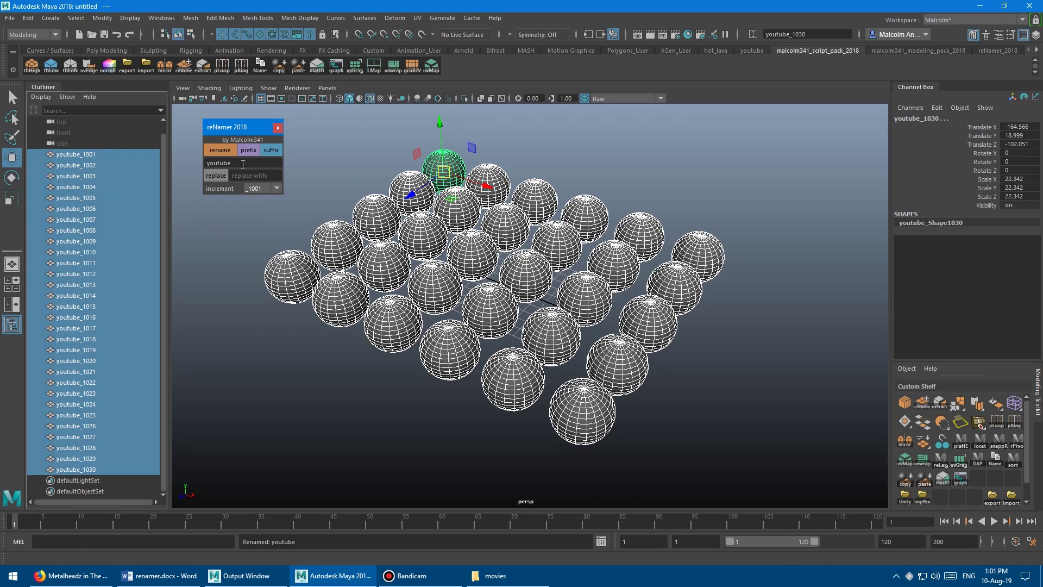
Rename the spheres successively with _01, _001 and _0001 numbering
left_click(265, 188)
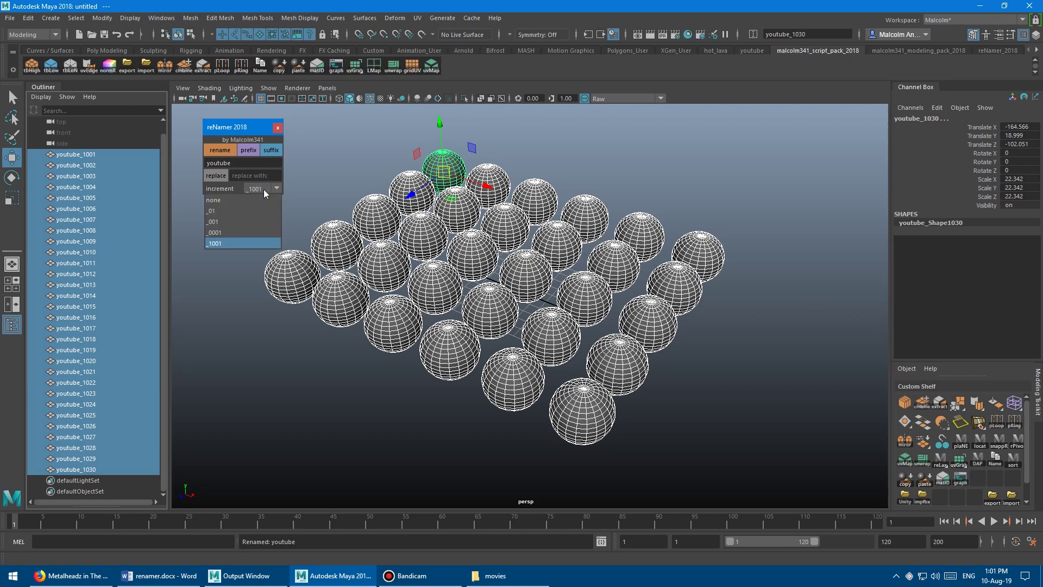
left_click(237, 210)
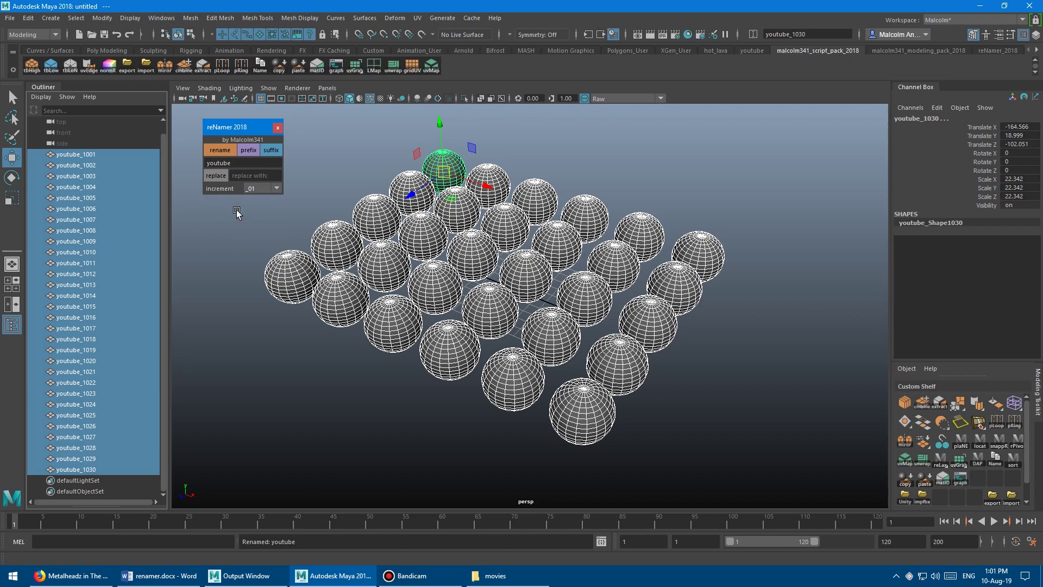
left_click(218, 150)
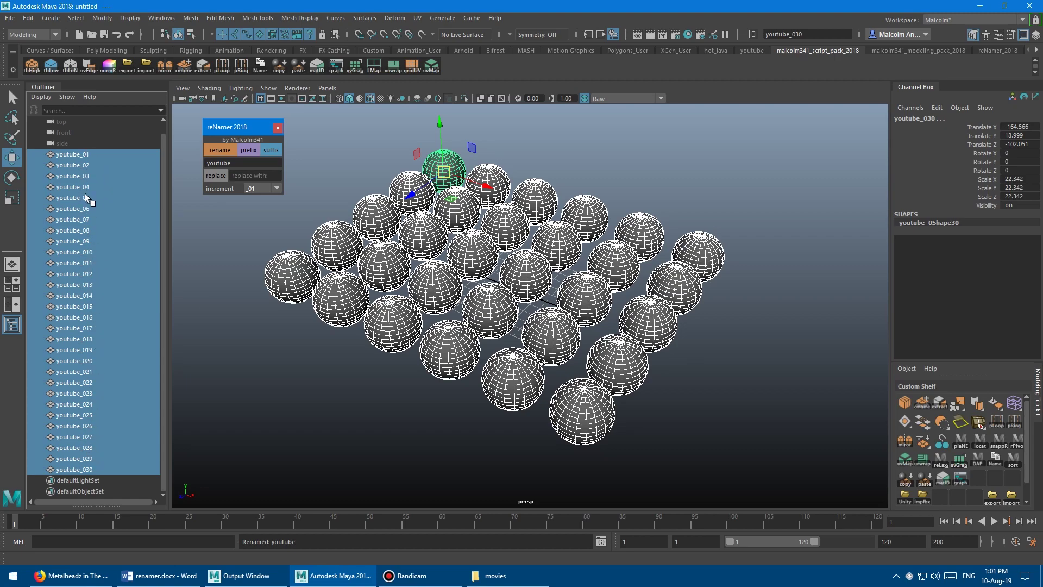
left_click(258, 188)
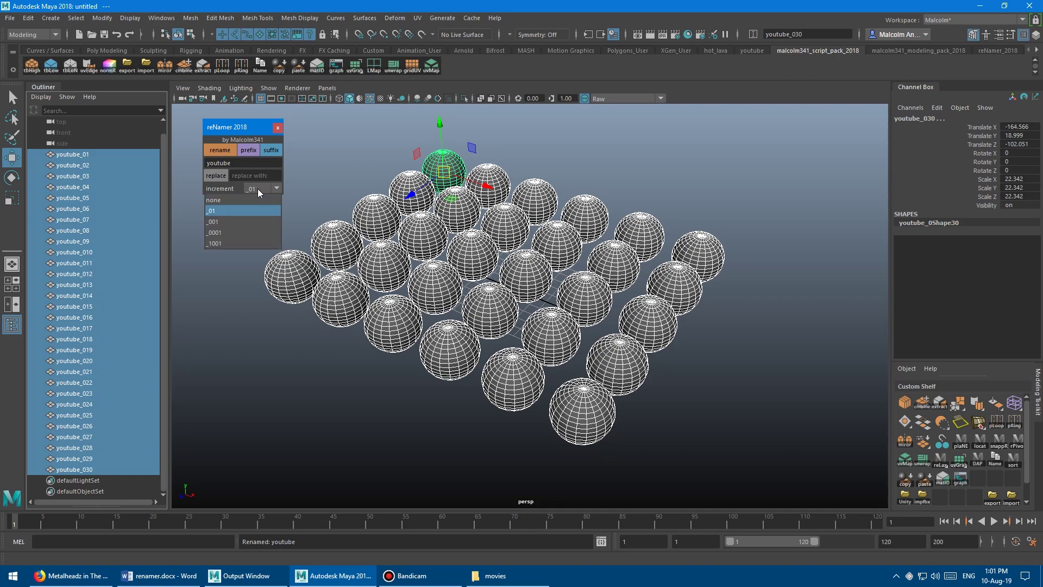
left_click(242, 219)
left_click(221, 152)
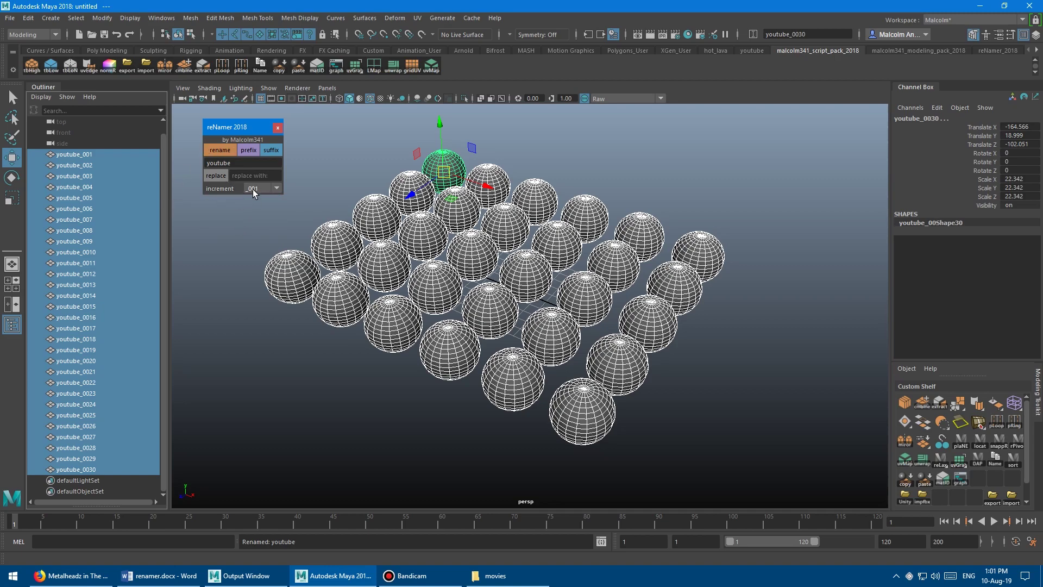
left_click(255, 188)
left_click(239, 233)
left_click(217, 152)
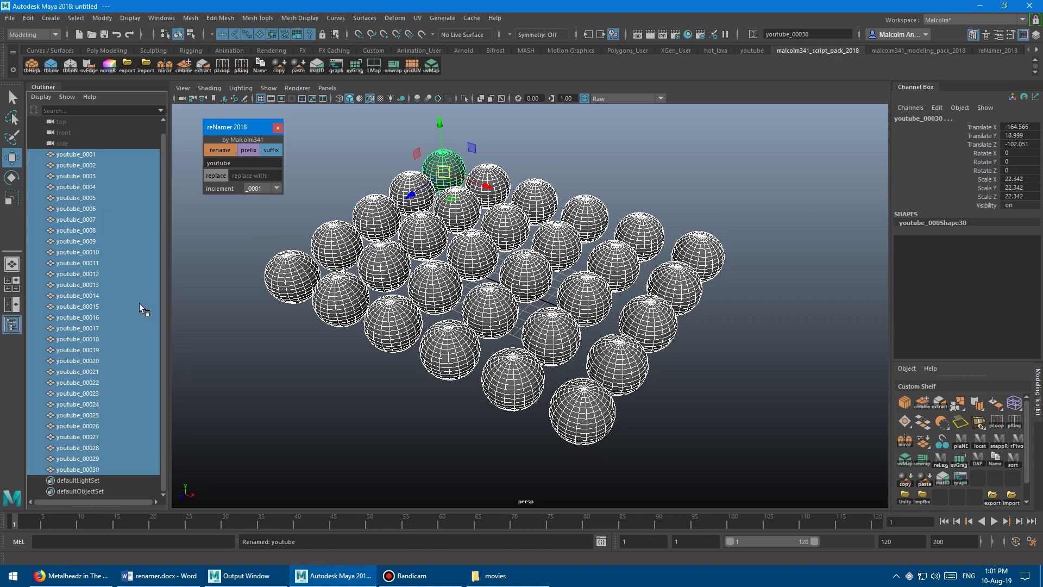
Rename them with no increment, then finally with _1001 numbering
left_click(263, 190)
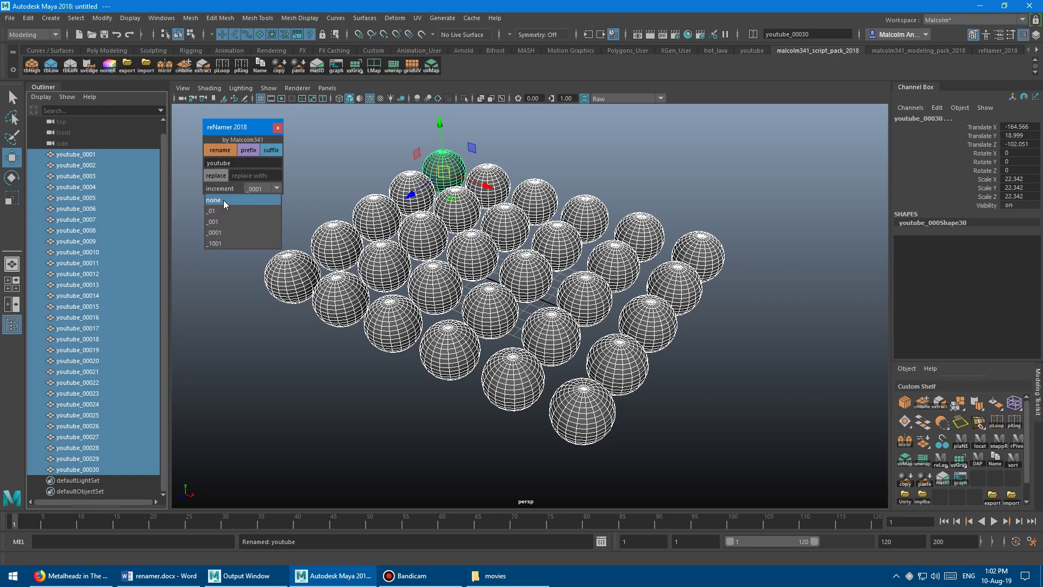
left_click(226, 200)
left_click(220, 151)
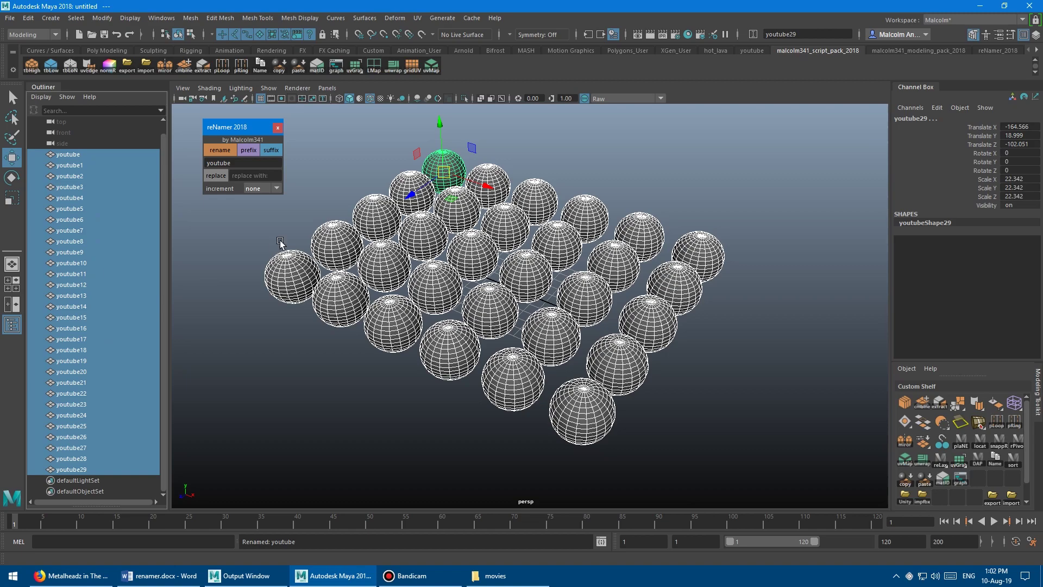
left_click(261, 188)
left_click(241, 239)
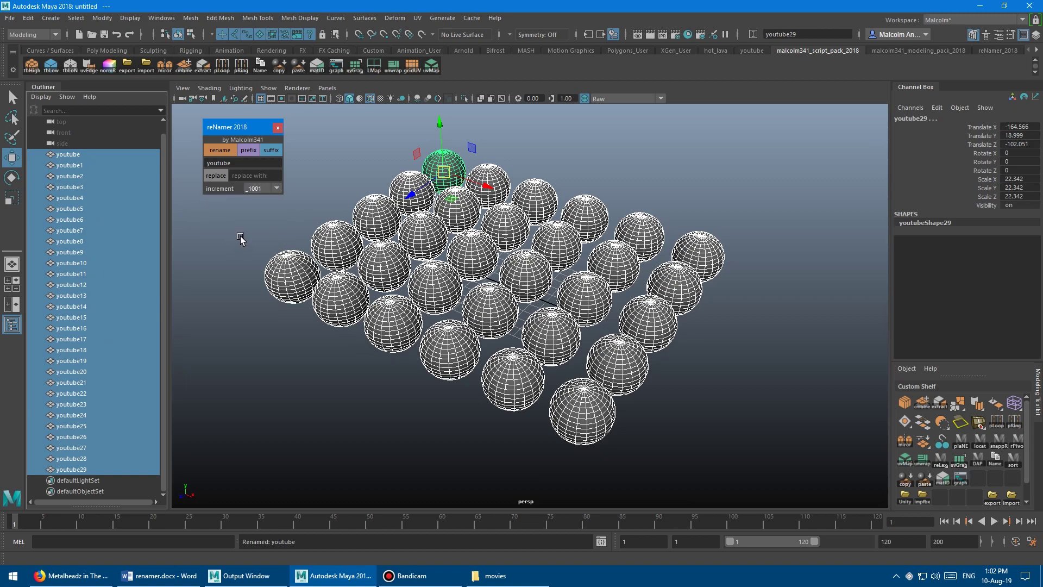
left_click(220, 151)
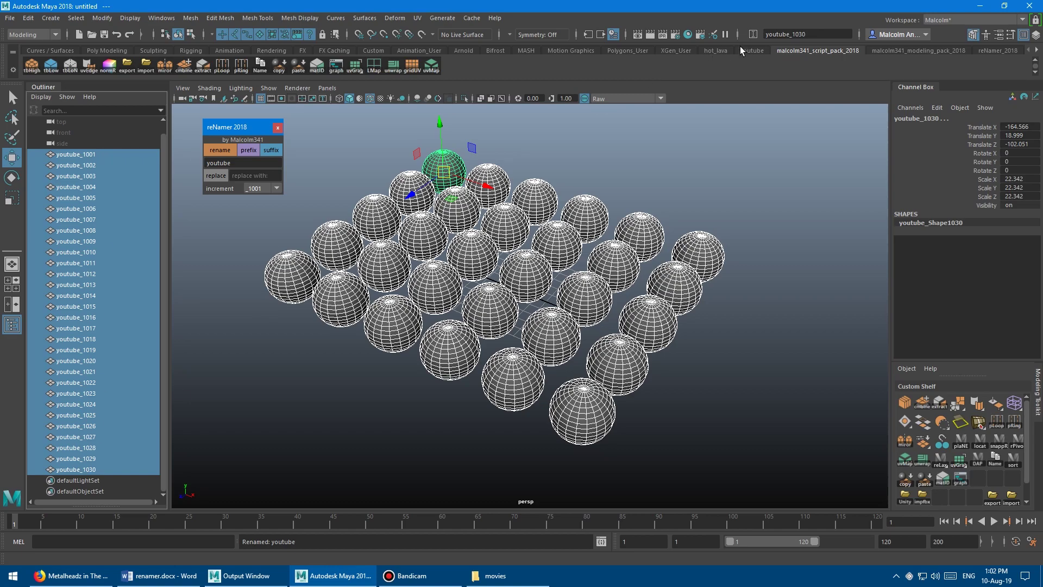
left_click(814, 33)
key("BackSpace")
key("BackSpace")
key("BackSpace")
key("BackSpace")
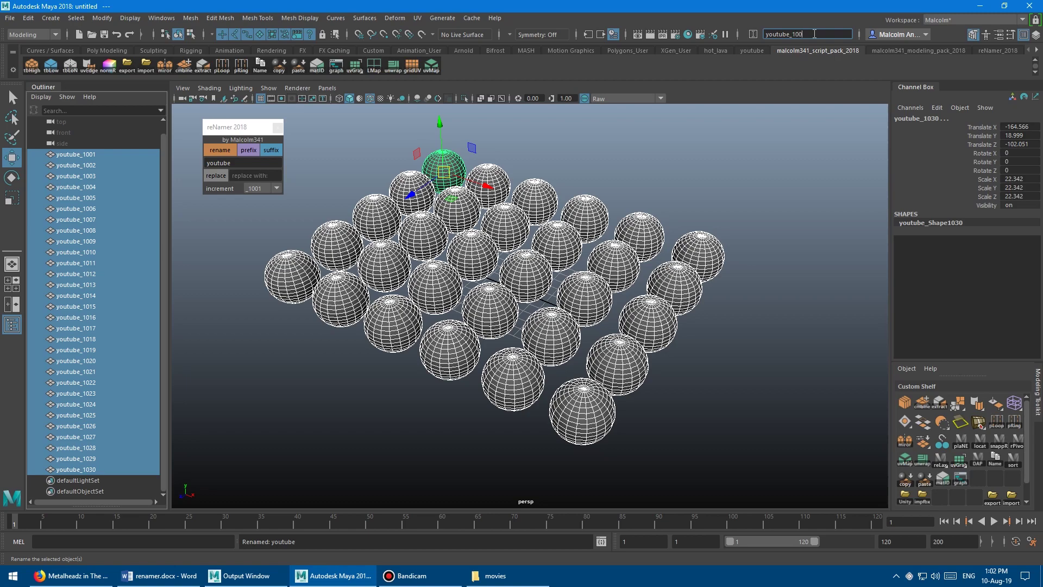
key("Return")
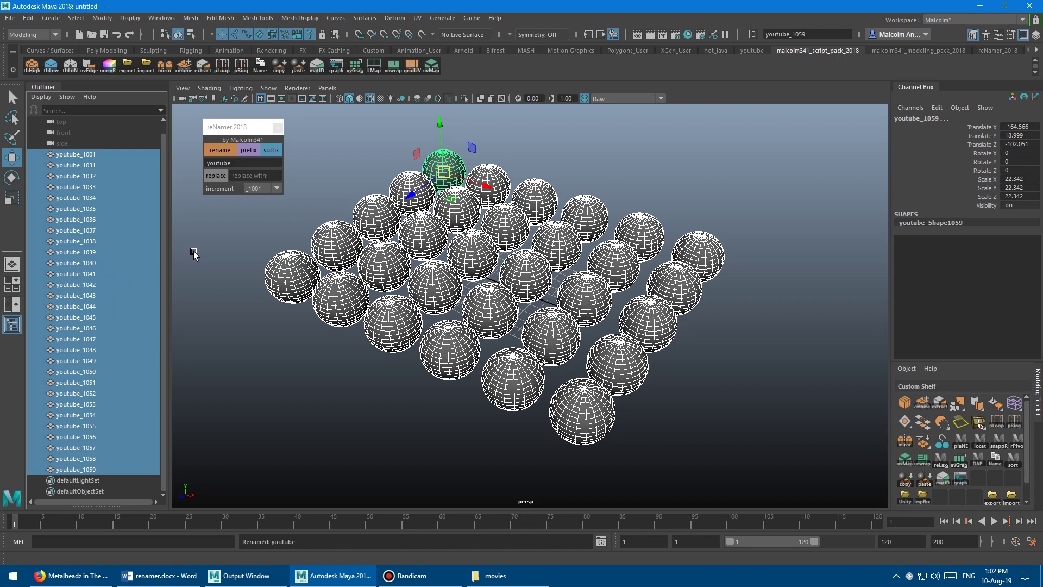
left_click(220, 150)
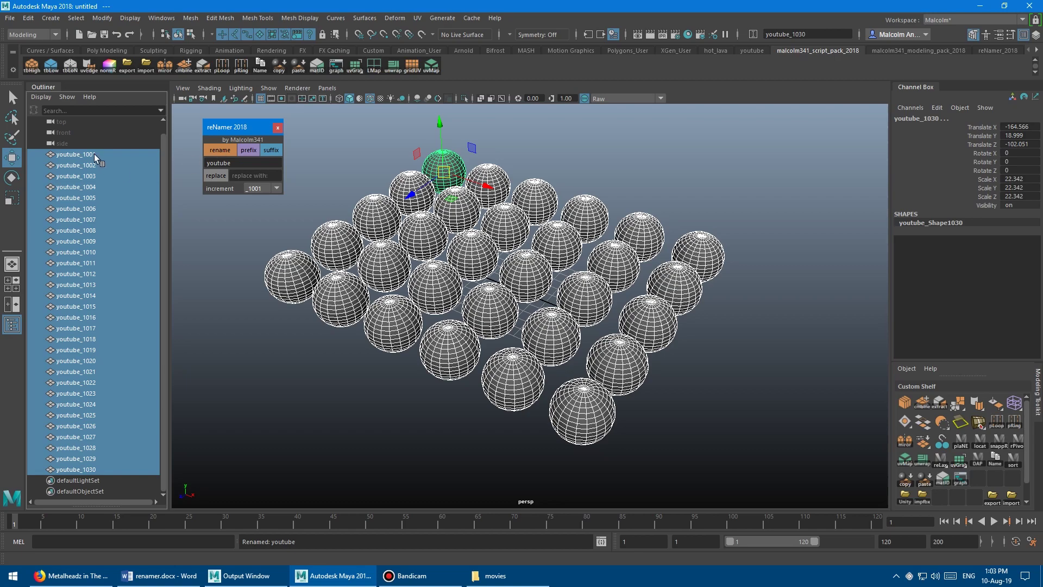
Replace the base name with test and rename all spheres to test_1001 onward
left_click(237, 163)
key("BackSpace")
key("BackSpace")
key("BackSpace")
key("BackSpace")
key("BackSpace")
key("BackSpace")
type("test")
left_click(216, 151)
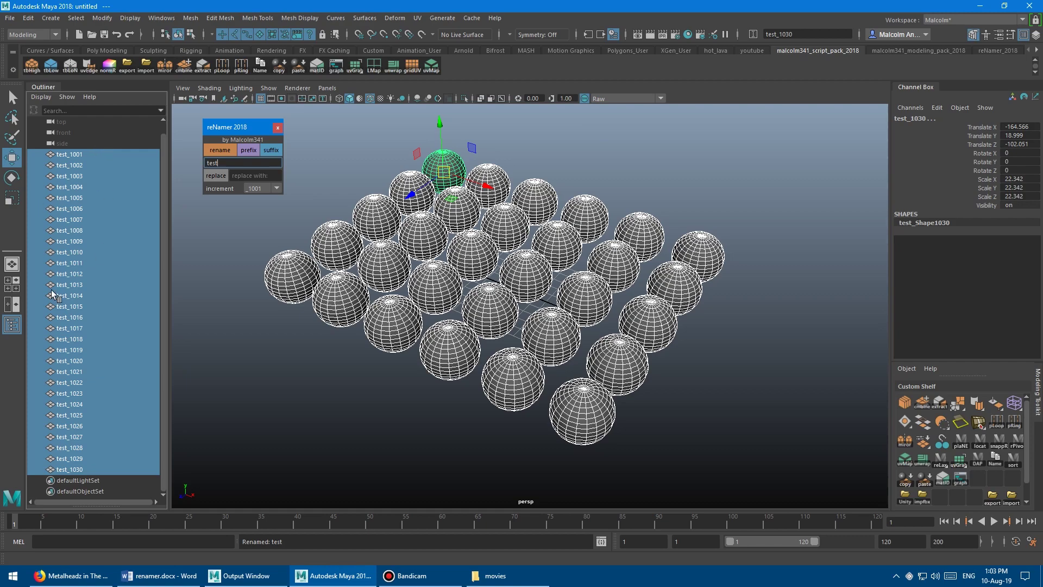
key("Return")
Enter prefix text and prepend it to every sphere name twice
double_click(238, 162)
type("prefix")
left_click(250, 149)
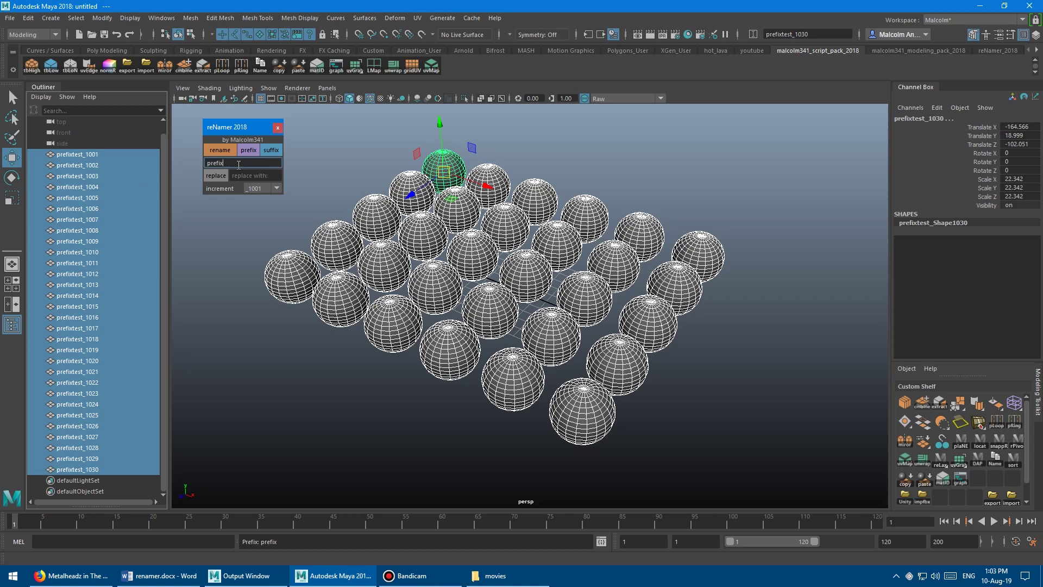
left_click(250, 149)
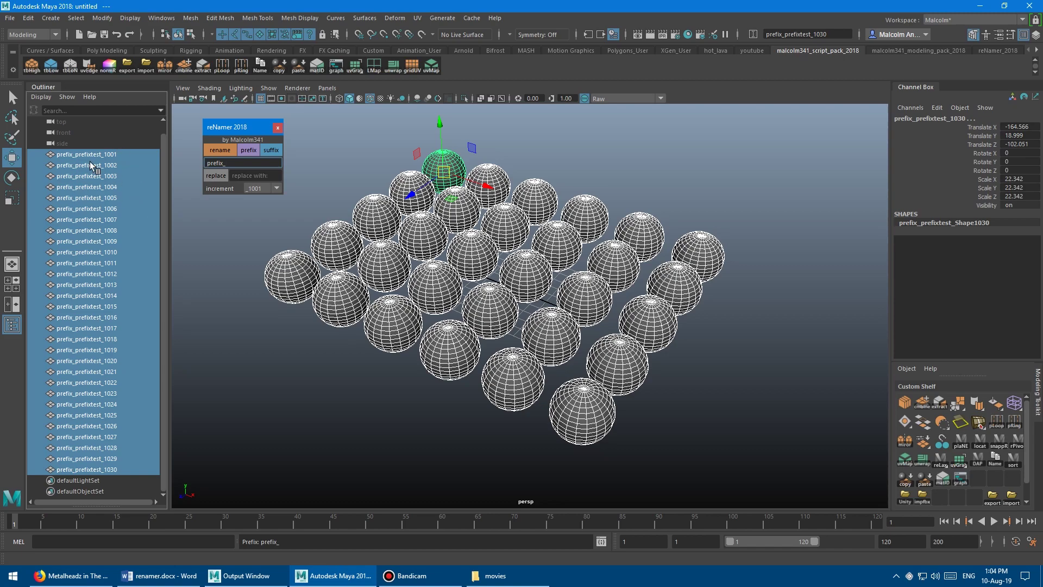
Rename the spheres back to youtube_1001 onward, then start entering pref in the field
double_click(236, 162)
type("youtube")
left_click(222, 151)
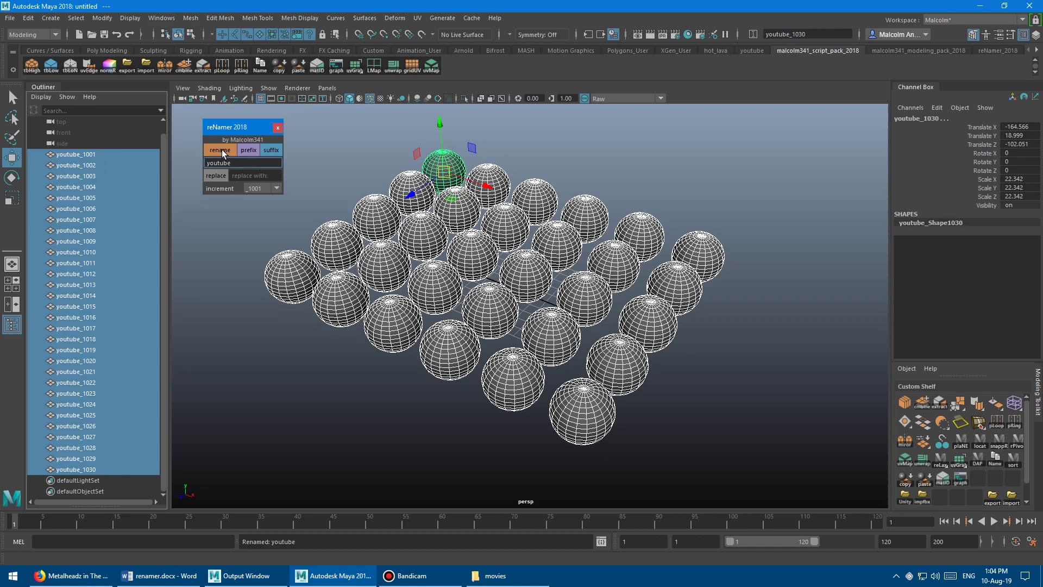
double_click(237, 163)
type("prefix_")
Prepend prefix_ to every sphere name, then append _suffix five times
left_click(250, 151)
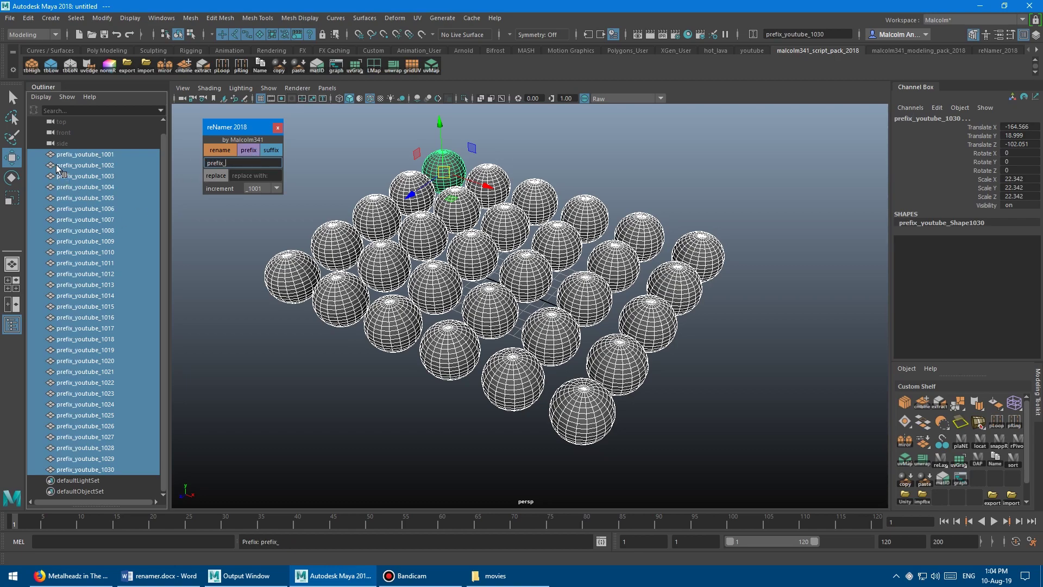
double_click(244, 163)
key("BackSpace")
type("_suffix")
left_click(271, 150)
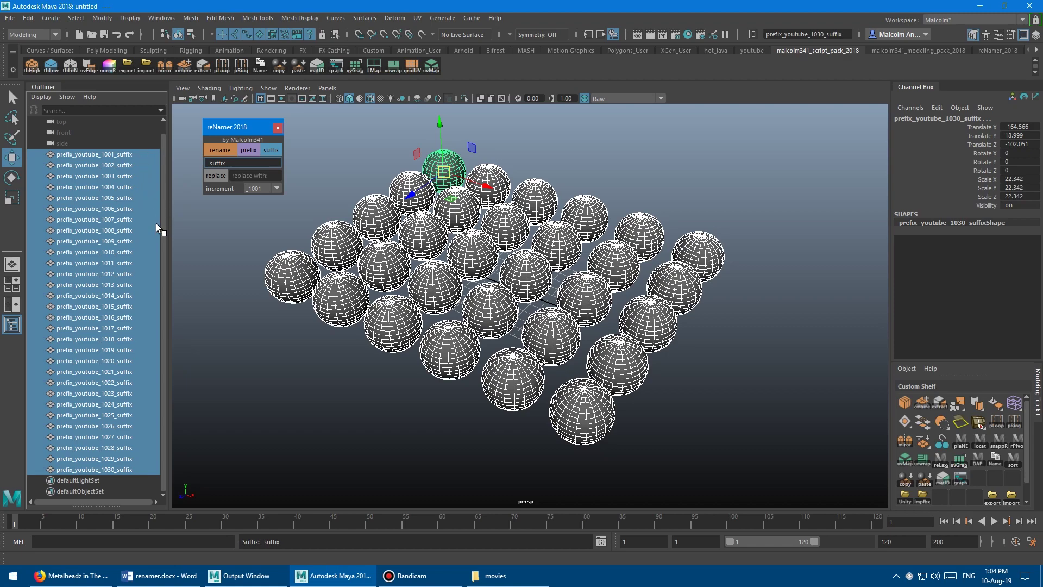
left_click(274, 151)
left_click(275, 146)
left_click(275, 147)
left_click(275, 147)
double_click(241, 165)
Rename all spheres back to youtube_1001–1030, then rename the first to djfkjdk_1001
type("youtube")
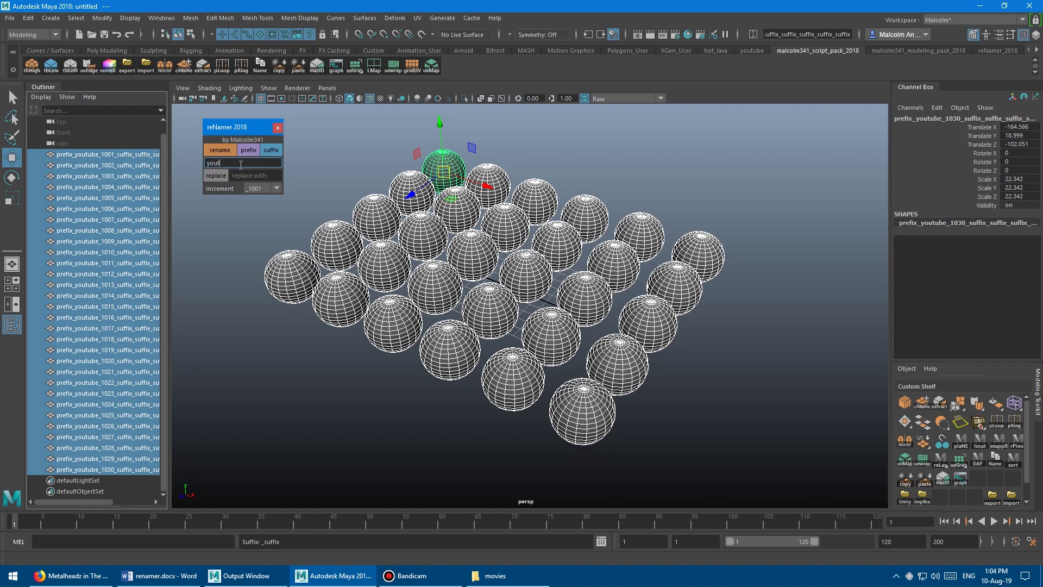
left_click(219, 150)
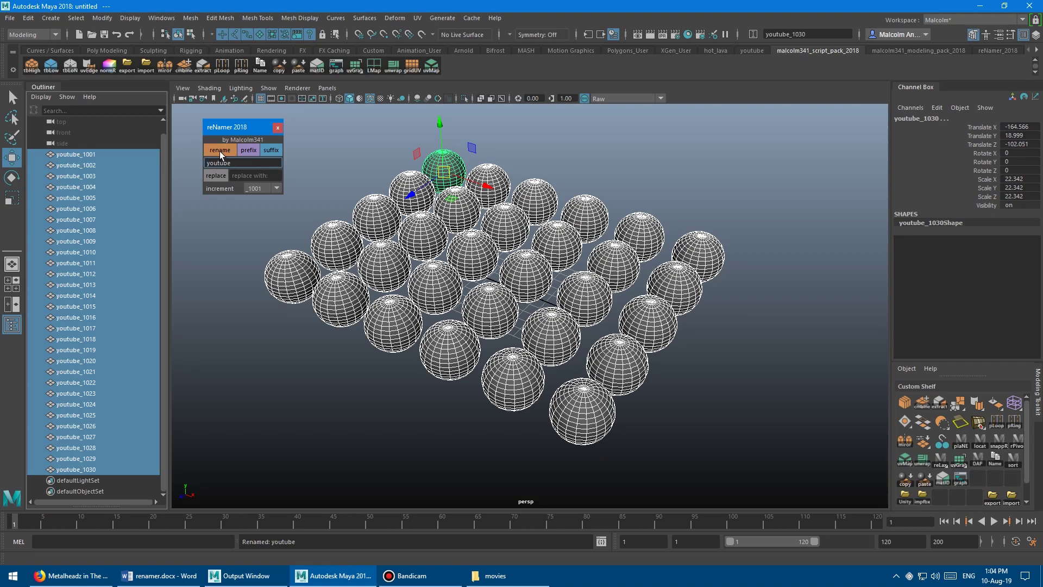
double_click(105, 154)
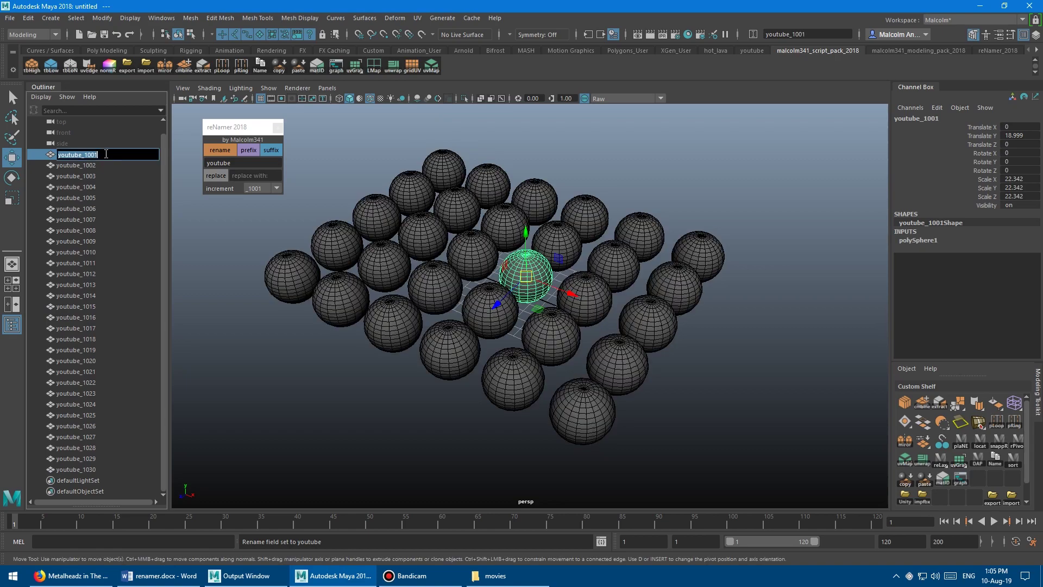
key("Home")
key("Delete")
key("Delete")
key("Delete")
key("Delete")
key("Delete")
key("Delete")
key("Delete")
type("djfkjdk")
key("Return")
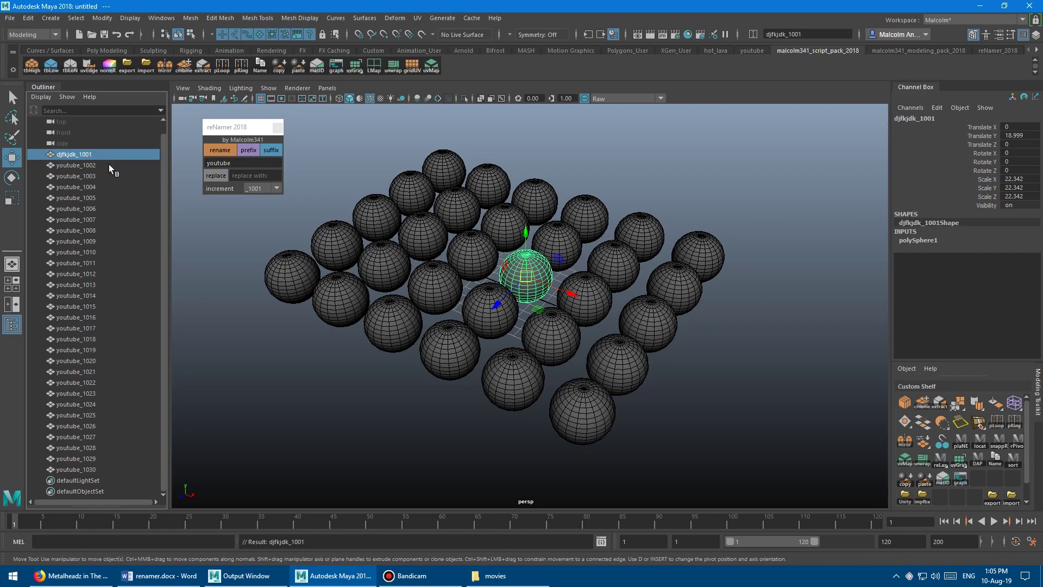
Rename the youtube_1002 sphere to djjdjd_1002 in the Outliner
double_click(109, 164)
key("Home")
key("Delete")
key("Delete")
key("Delete")
key("Delete")
type("djjdjd")
key("Delete")
key("Delete")
key("Delete")
key("Return")
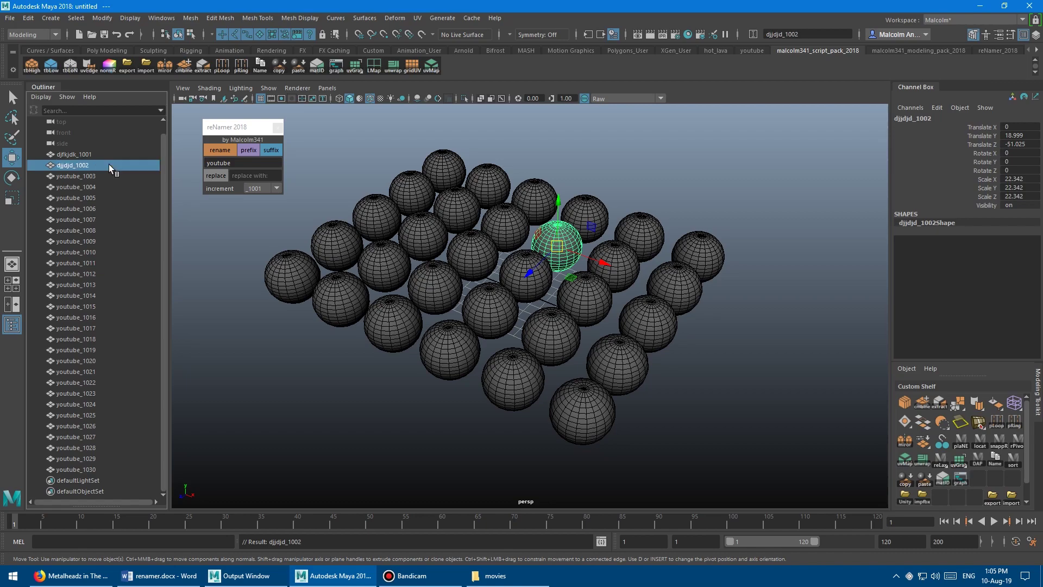
Rename the third and fourth spheres to djjdjsksks_1003 and fjdjskksks_1004
double_click(108, 175)
key("Home")
key("Delete")
key("Delete")
key("Delete")
key("Delete")
key("Delete")
key("Delete")
key("Delete")
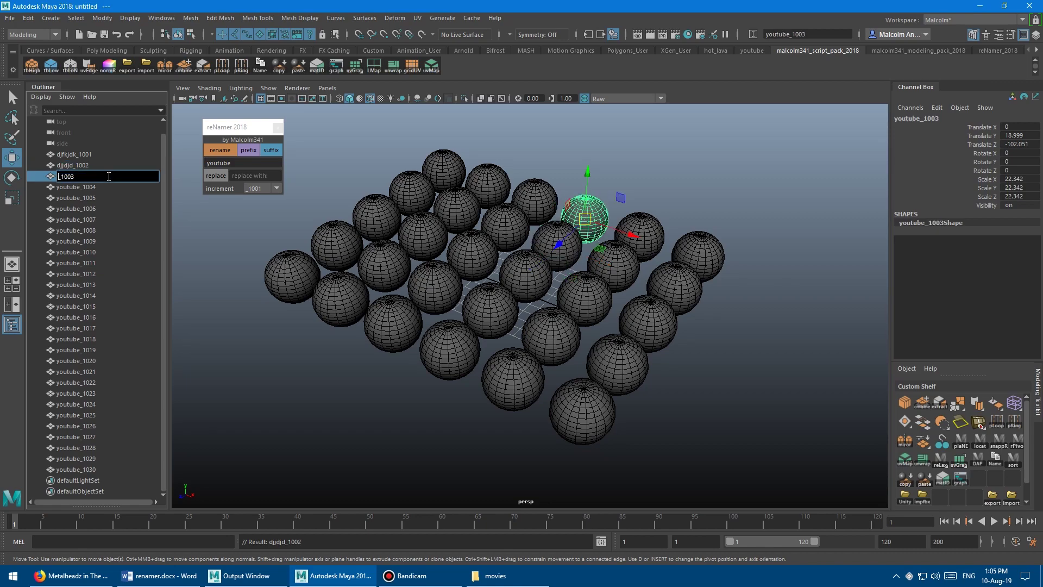
type("djjdjsksks")
key("Return")
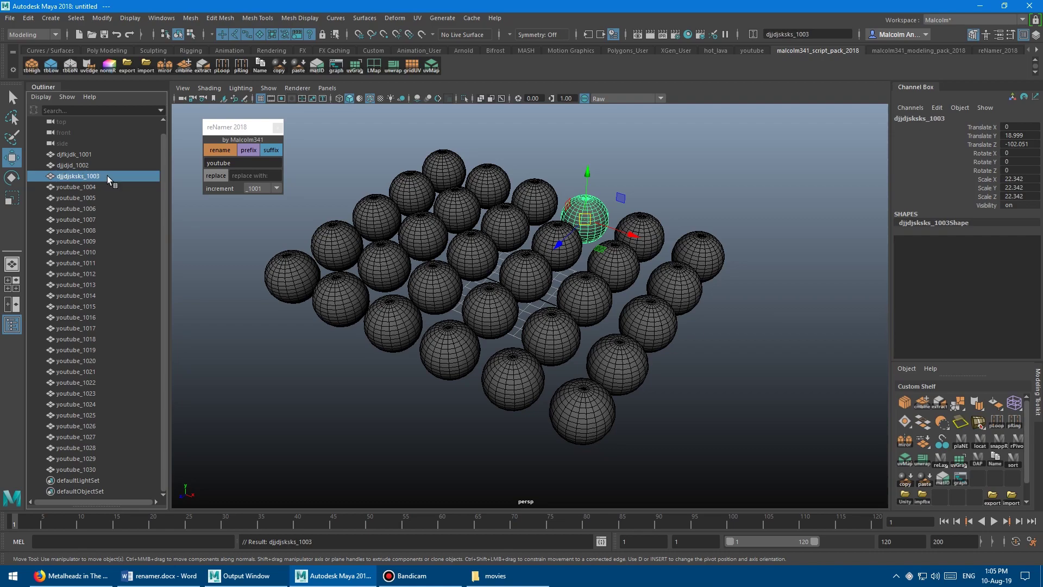
double_click(104, 187)
key("Home")
key("Delete")
key("Delete")
key("Delete")
key("Delete")
key("Delete")
key("Delete")
key("Delete")
type("fjdjskksks")
key("Return")
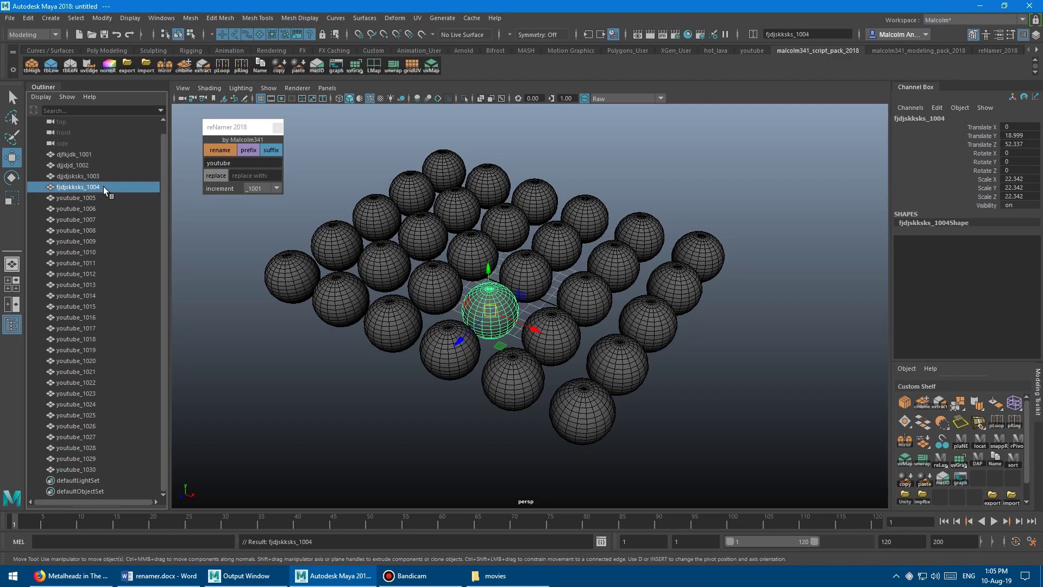
Append the suffix _high to djfkjdk_1001 and fjdjskksks_1004
left_click(88, 154)
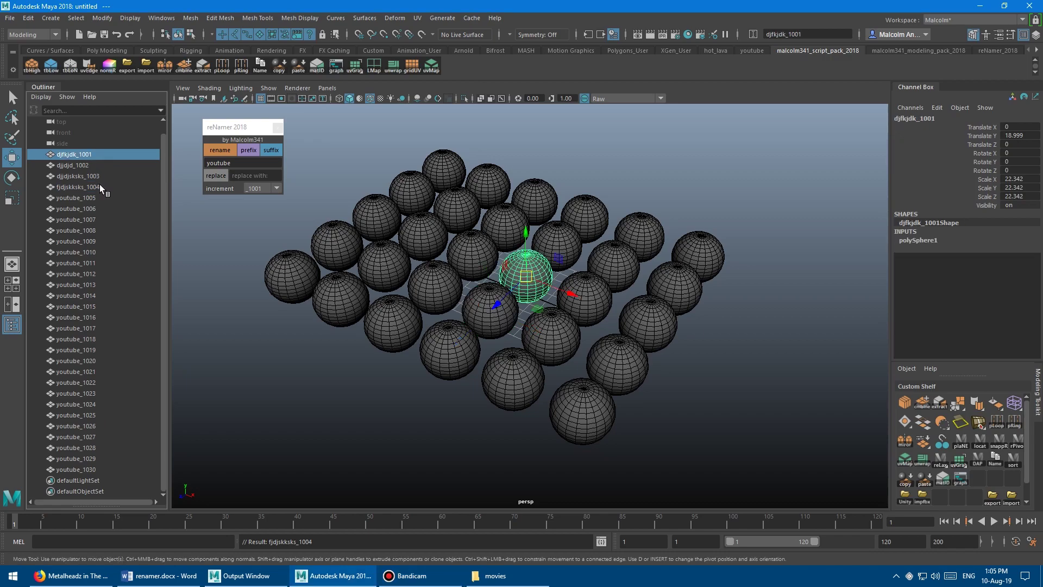
left_click(102, 185, "ctrl")
double_click(243, 163)
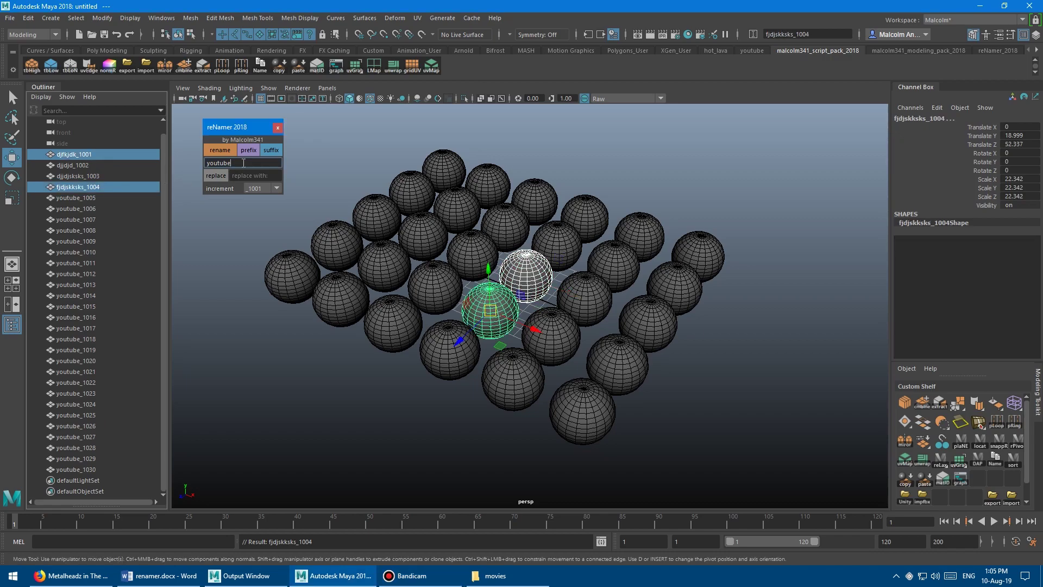
key("BackSpace")
type("_high")
left_click(270, 152)
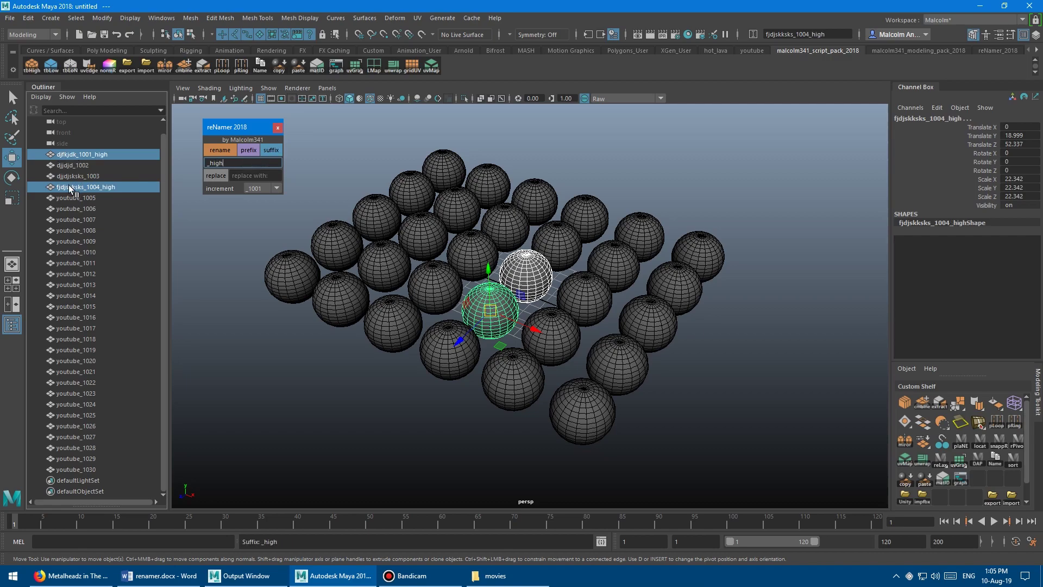
Append _low to djjdjd_1002 and djjdjsksks_1003, undoing an accidental deselection
left_click(72, 165)
left_click(90, 176, "shift")
left_click(229, 163)
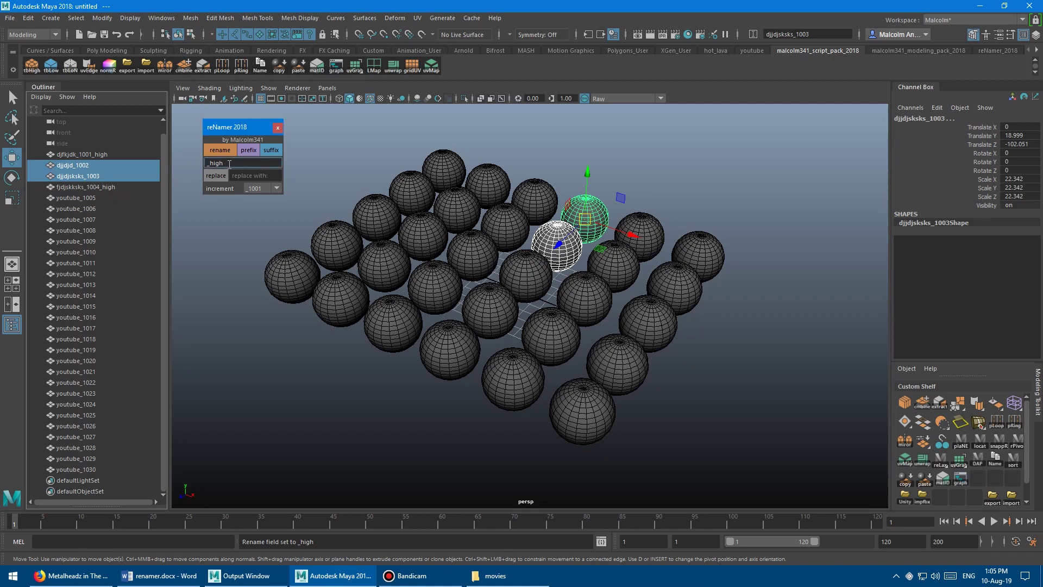
key("BackSpace")
key("BackSpace")
type("low")
left_click(273, 151)
left_click(198, 257)
key("ctrl+z")
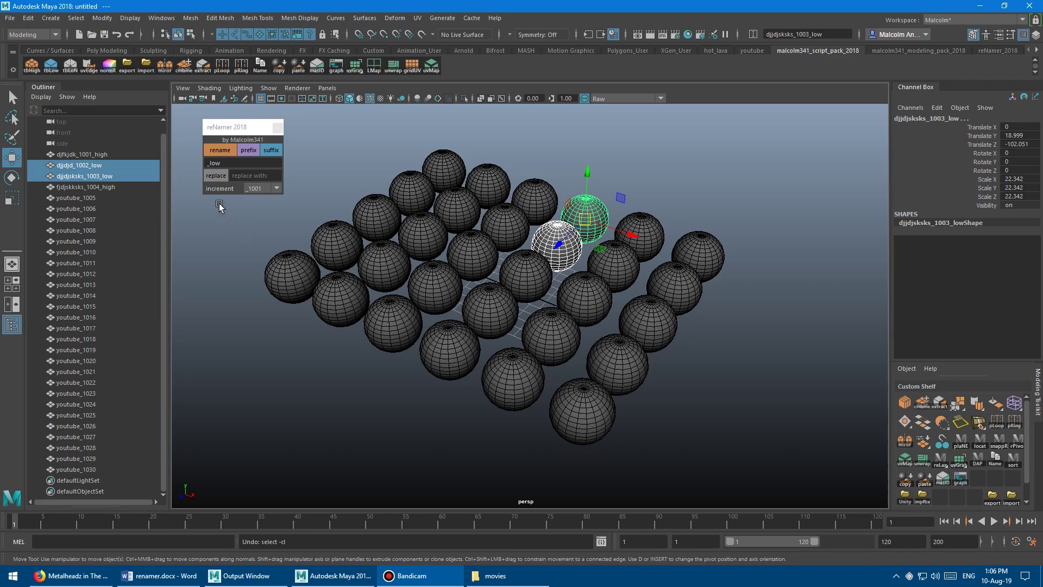
Clear the _low text from the reNamer name field
double_click(234, 165)
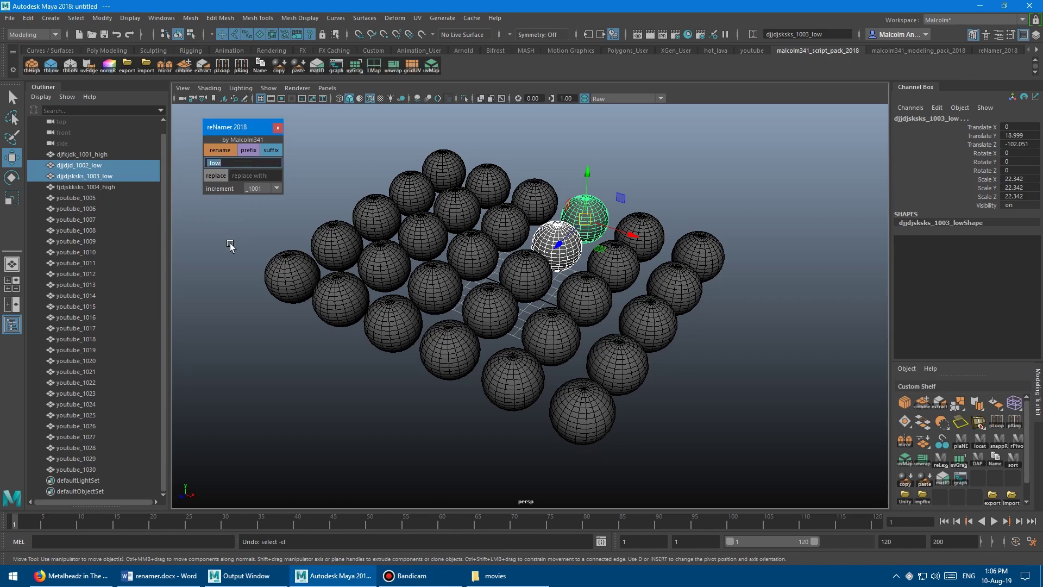
key("BackSpace")
left_click(229, 164)
Replace 'utu' with 'fffff' in the names of spheres youtube_1005 through youtube_1016
left_click(88, 202)
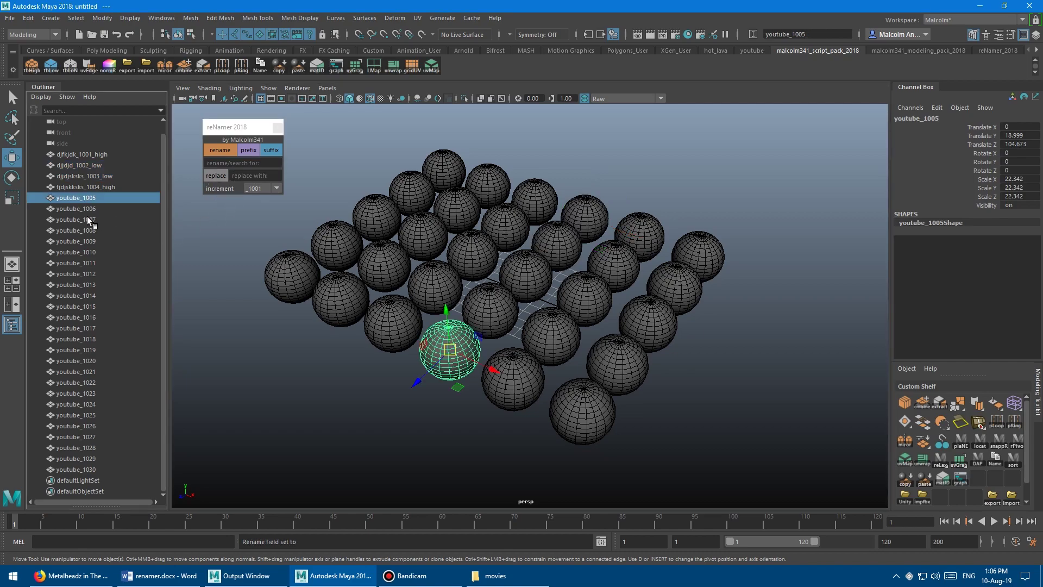
left_click(89, 317, "shift")
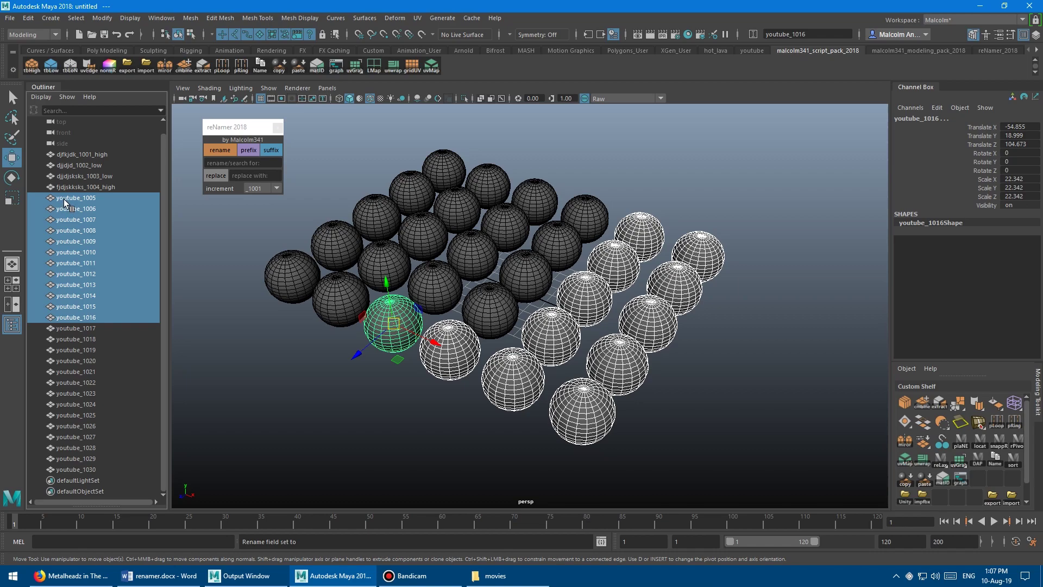
left_click(232, 164)
type("utu")
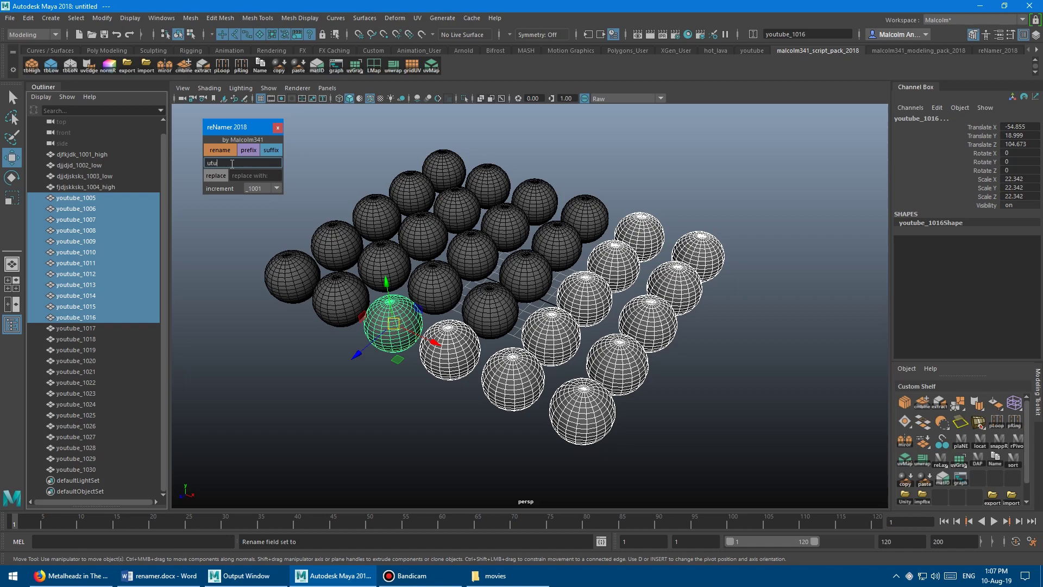
left_click(251, 174)
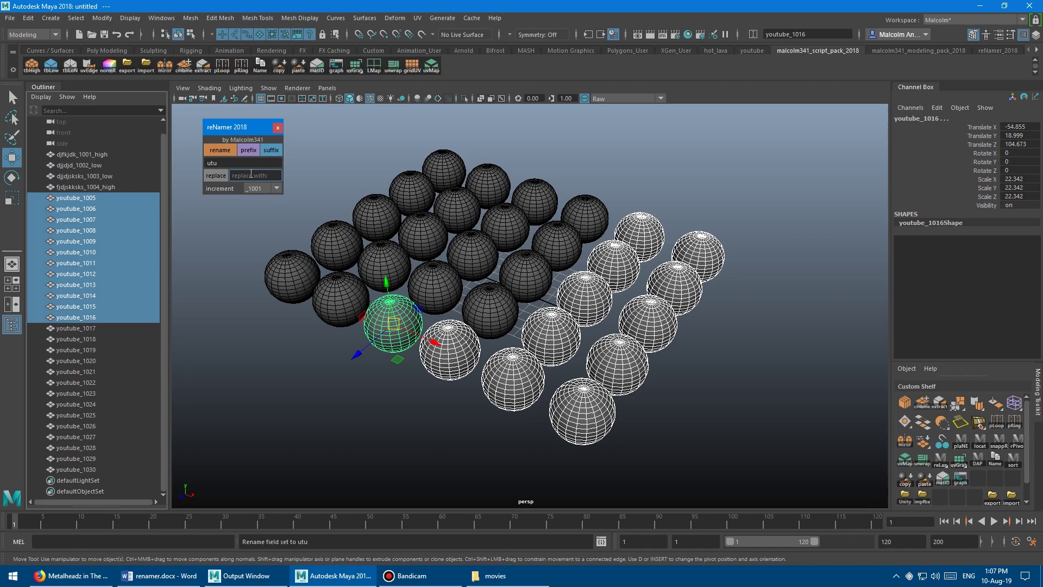
type("fffffff")
left_click(213, 177)
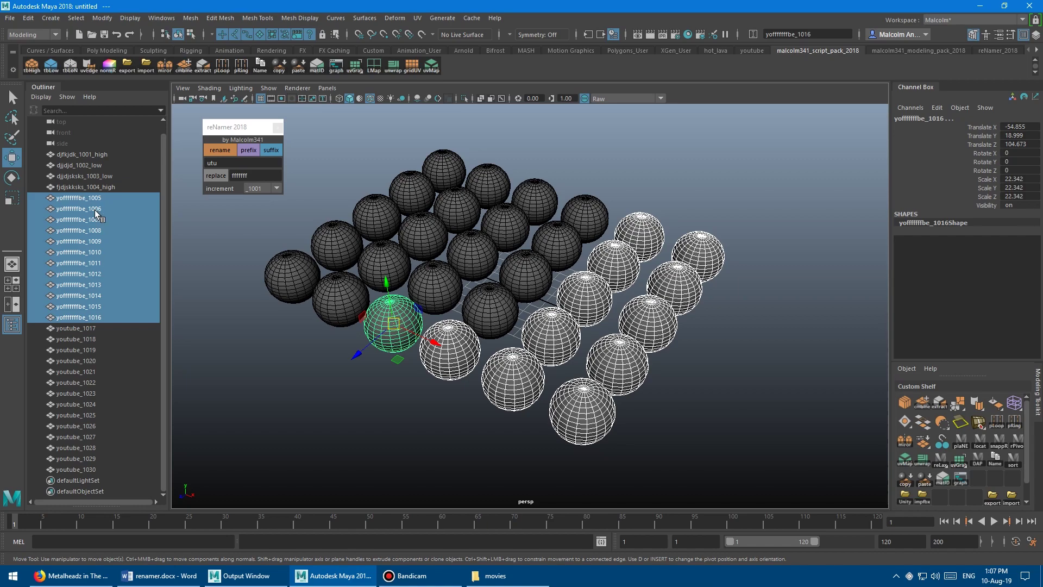
left_click(90, 156)
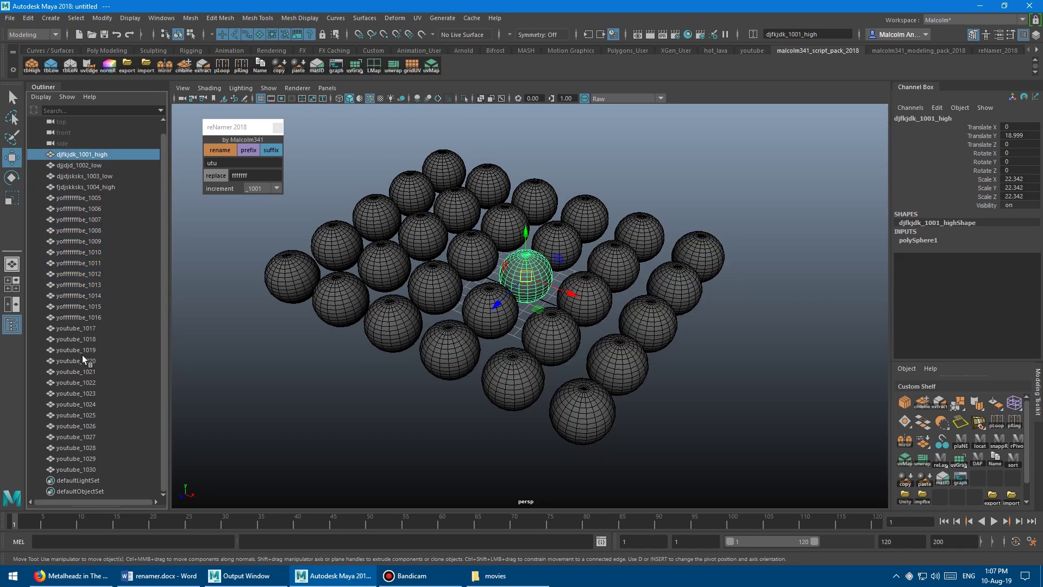
Rename every selected sphere with base name youtube_high_1, numbering them youtube_high_1001 to youtube_high_1030
left_click(93, 469, "shift")
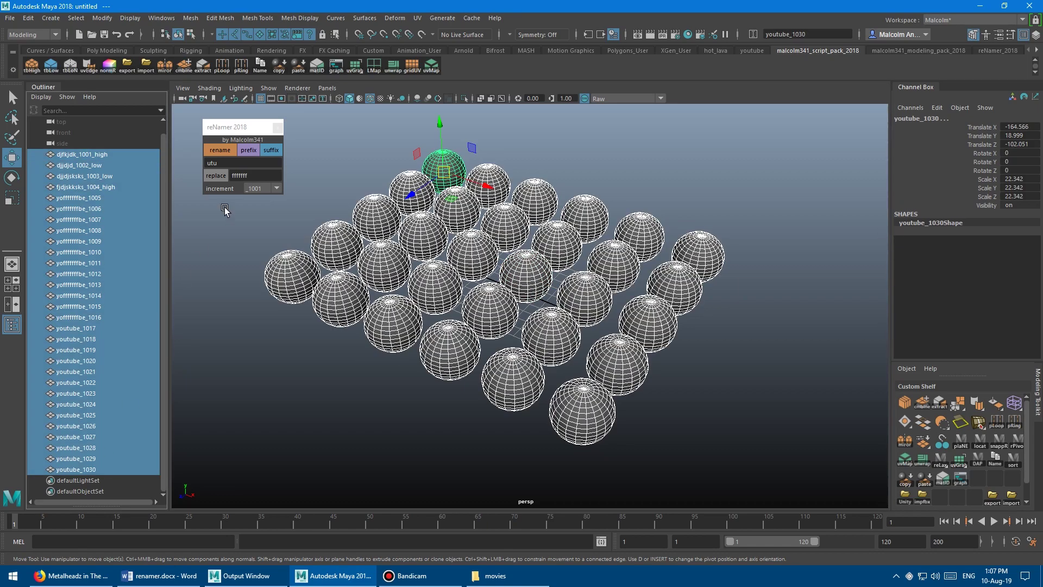
double_click(250, 175)
key("BackSpace")
double_click(239, 164)
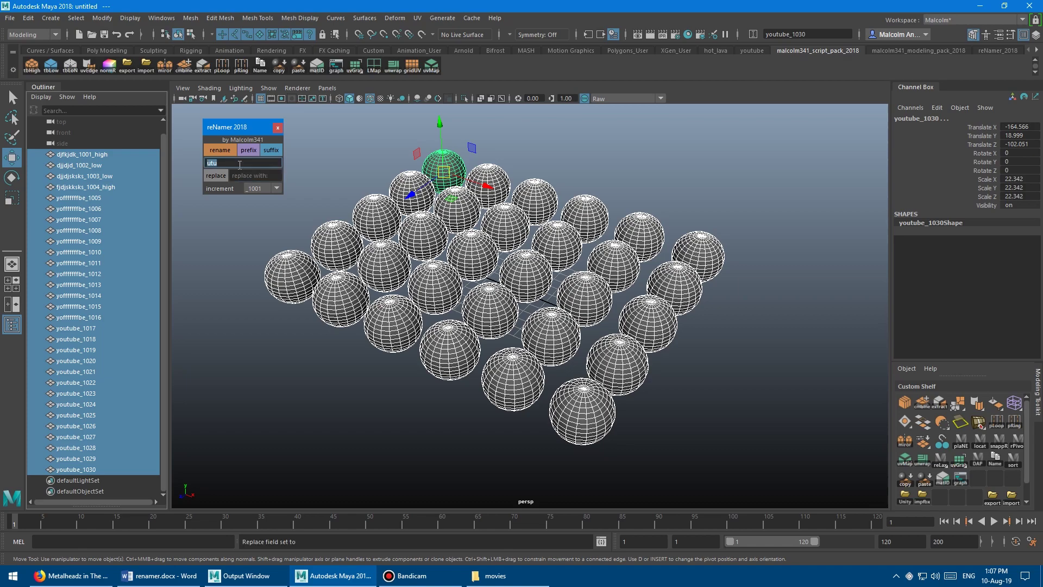
type("youtube_high_1")
left_click(217, 150)
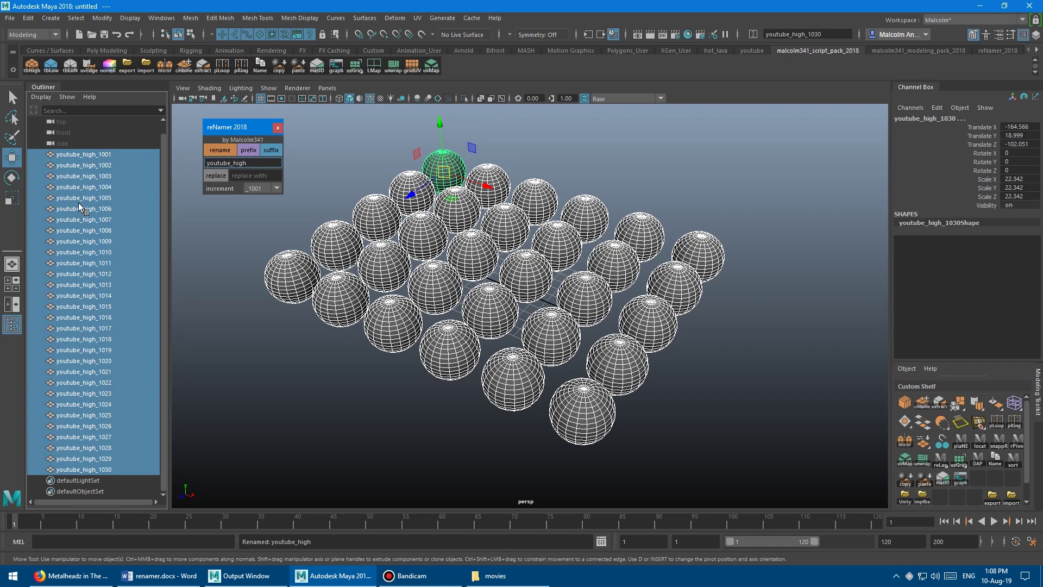
Swap 'high' for 'low' in the names of youtube_high_1007 through youtube_high_1014
left_click(86, 220)
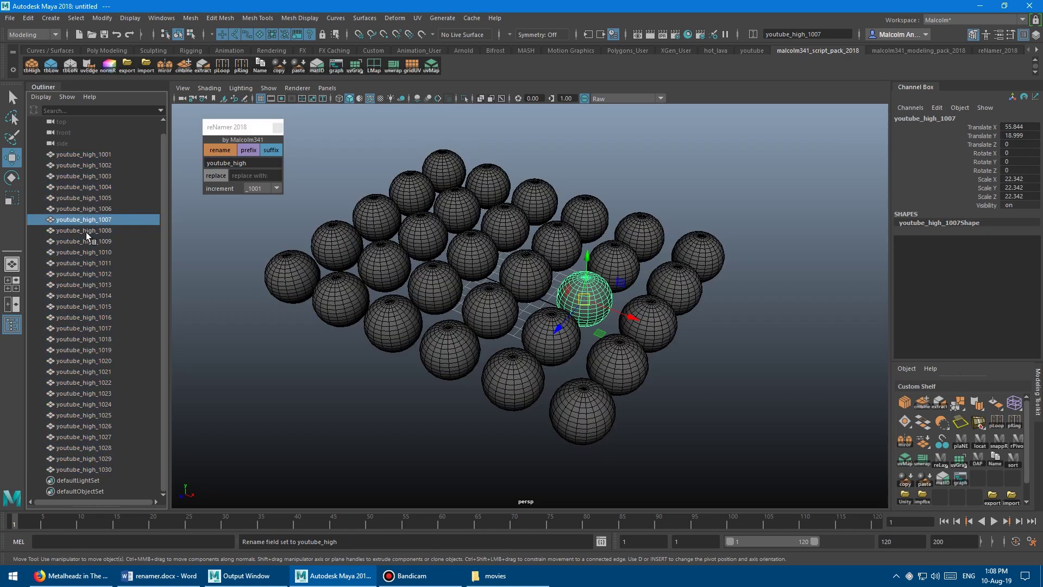
left_click(80, 297, "shift")
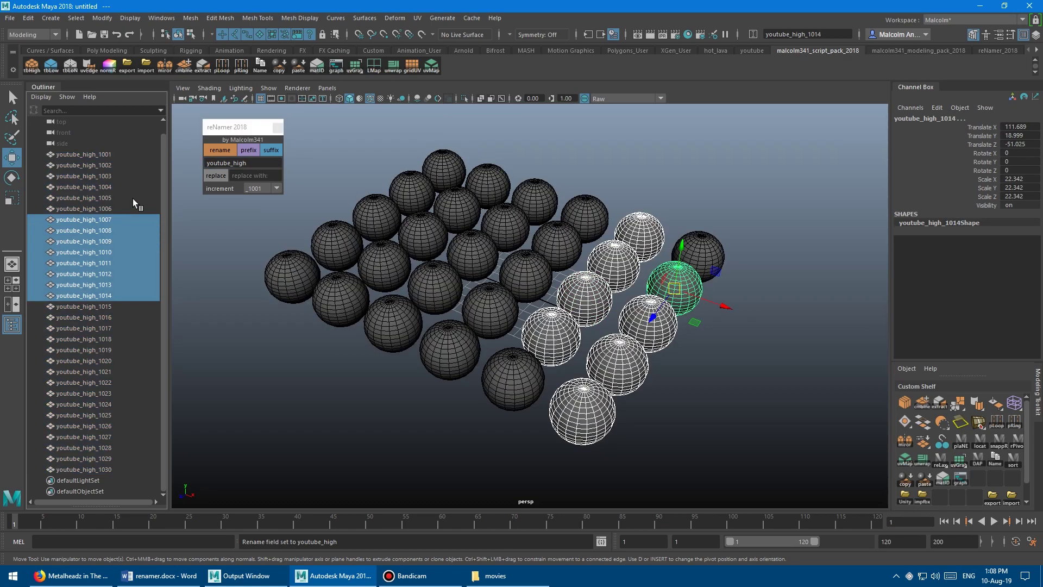
double_click(252, 164)
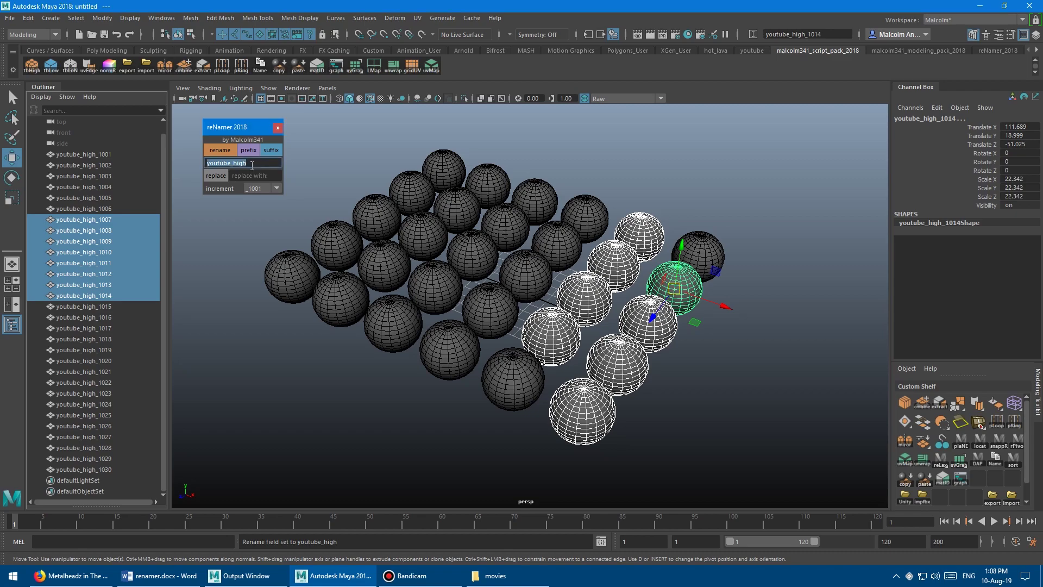
type("high")
left_click(253, 174)
type("low")
left_click(218, 176)
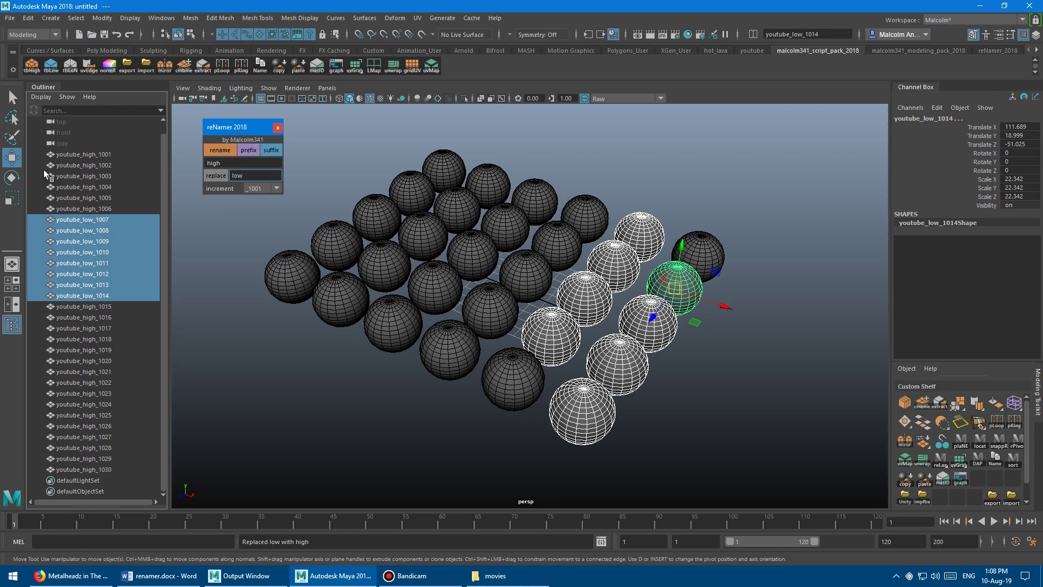
Add the prefix test_ to all spheres from youtube_high_1001 to youtube_high_1030
left_click(83, 155)
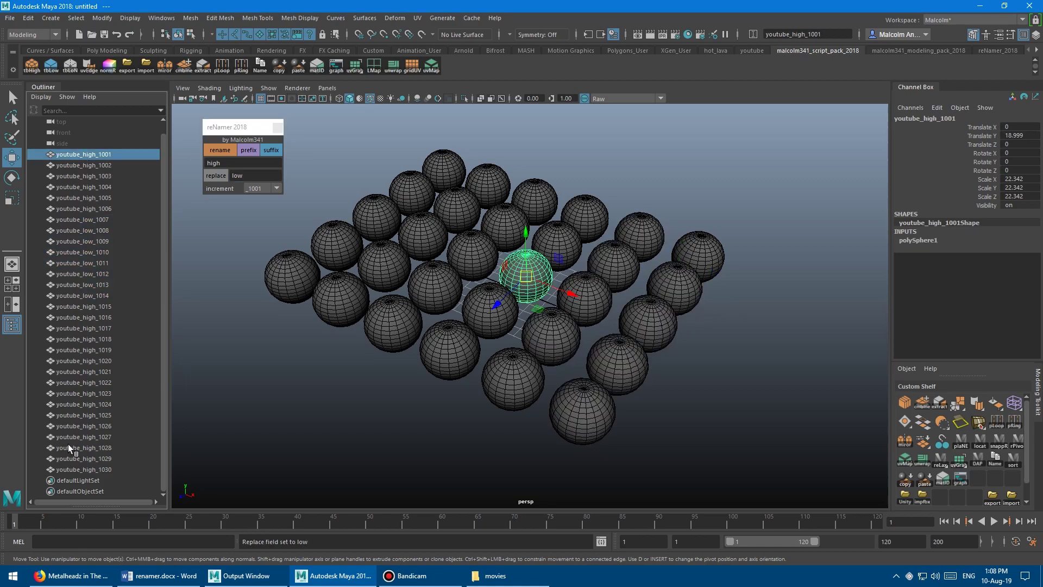
left_click(89, 468, "shift")
double_click(264, 164)
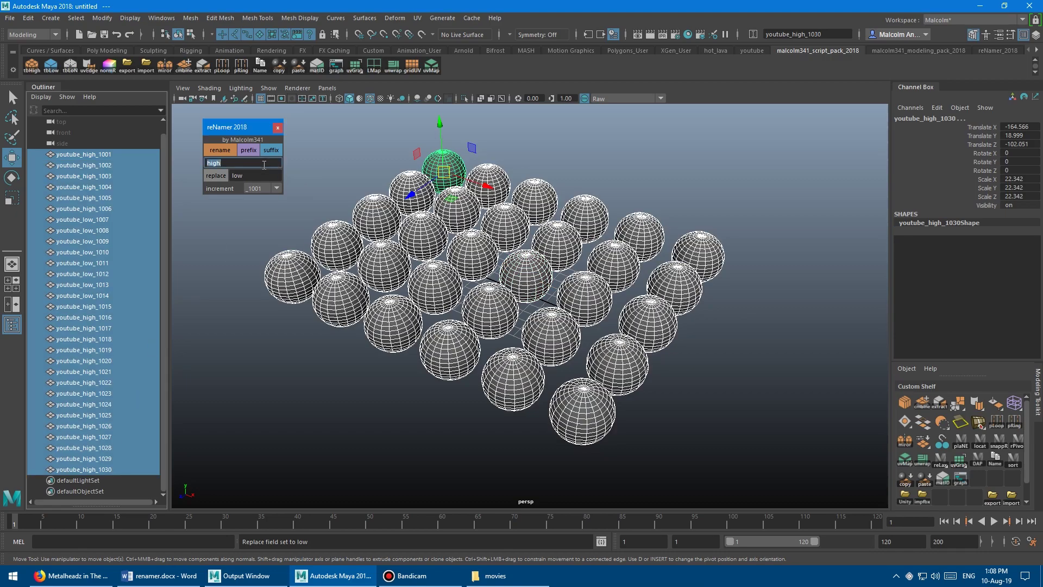
type("test_")
left_click(255, 152)
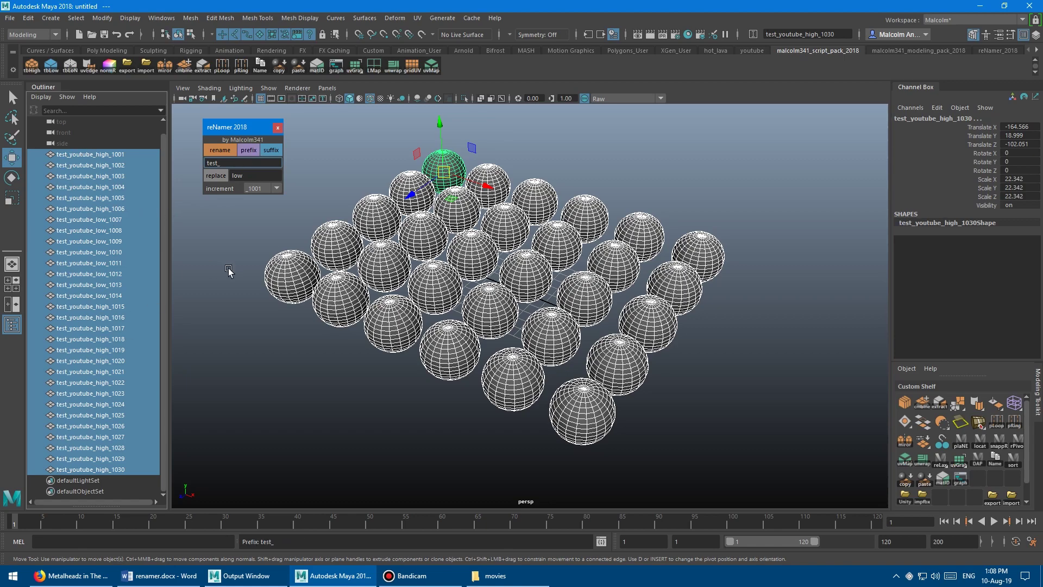
Deselect all spheres and reload reNamer 2018 from the shelf with empty fields
left_click(238, 236)
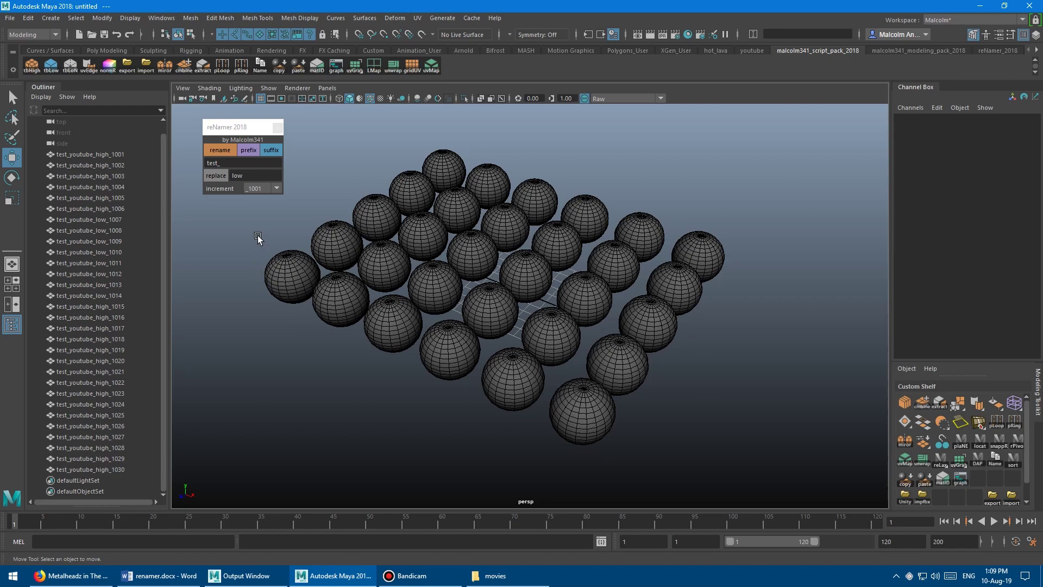
mouse_move(234, 128)
left_mouse_down()
mouse_move(224, 129)
mouse_move(234, 126)
left_mouse_up()
left_click(279, 127)
left_click(260, 66)
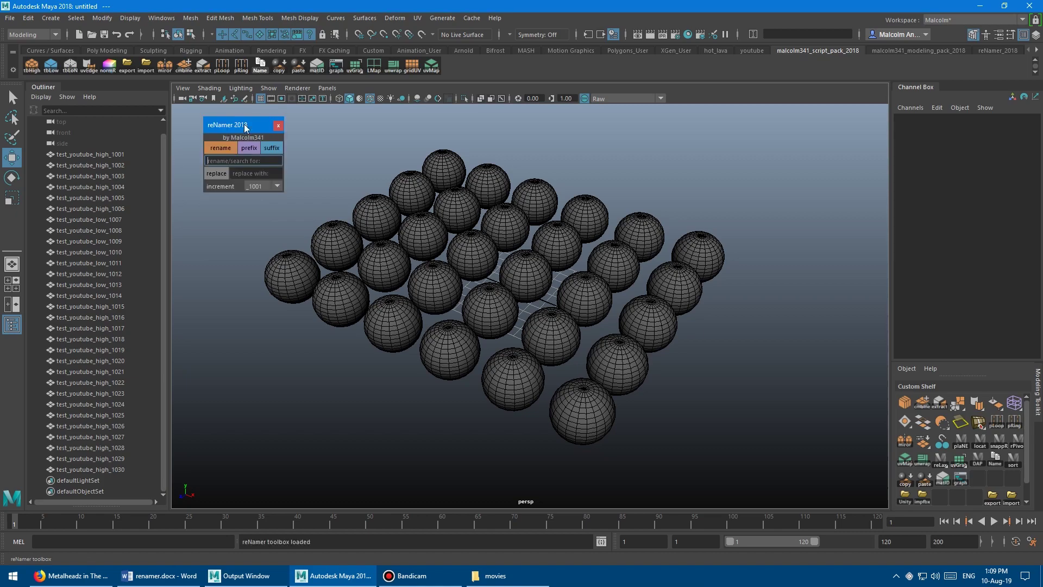